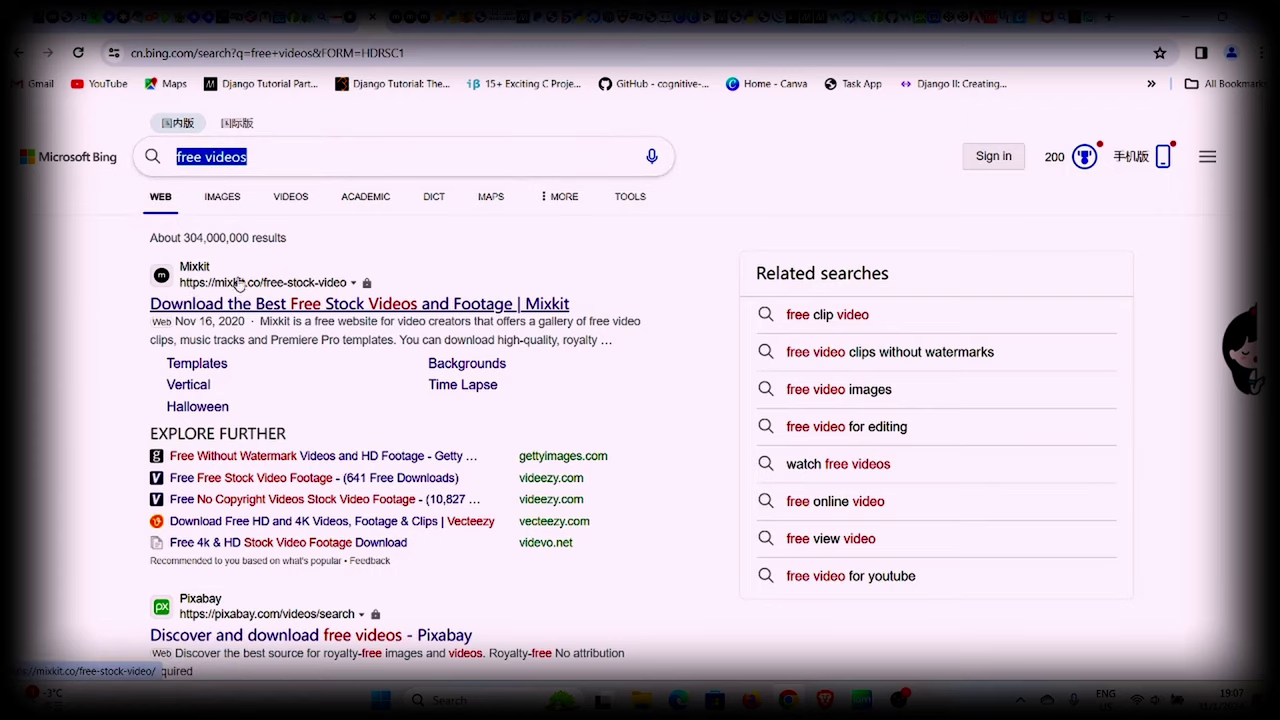
# Open Mixkit's free stock video page from the search results and open the clip of the curvy road on a tree-covered hill
pyautogui.click(340, 308)
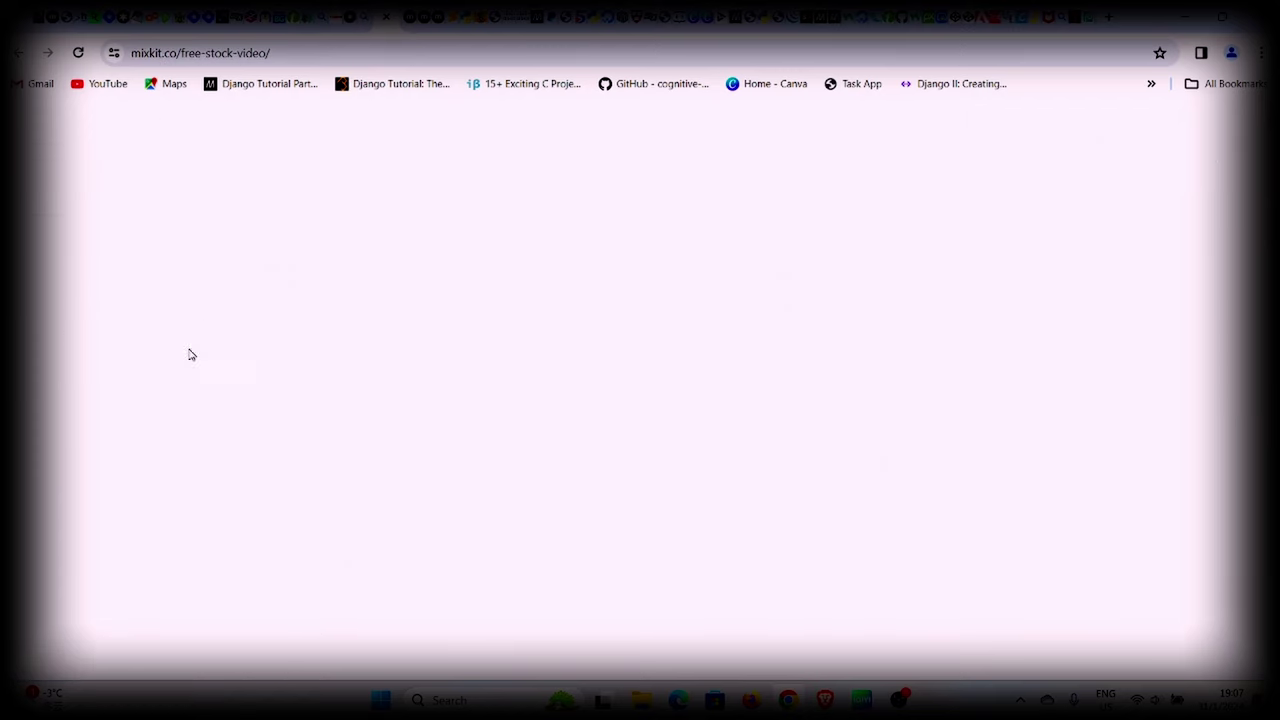
pyautogui.scroll(-10, 409, 290)
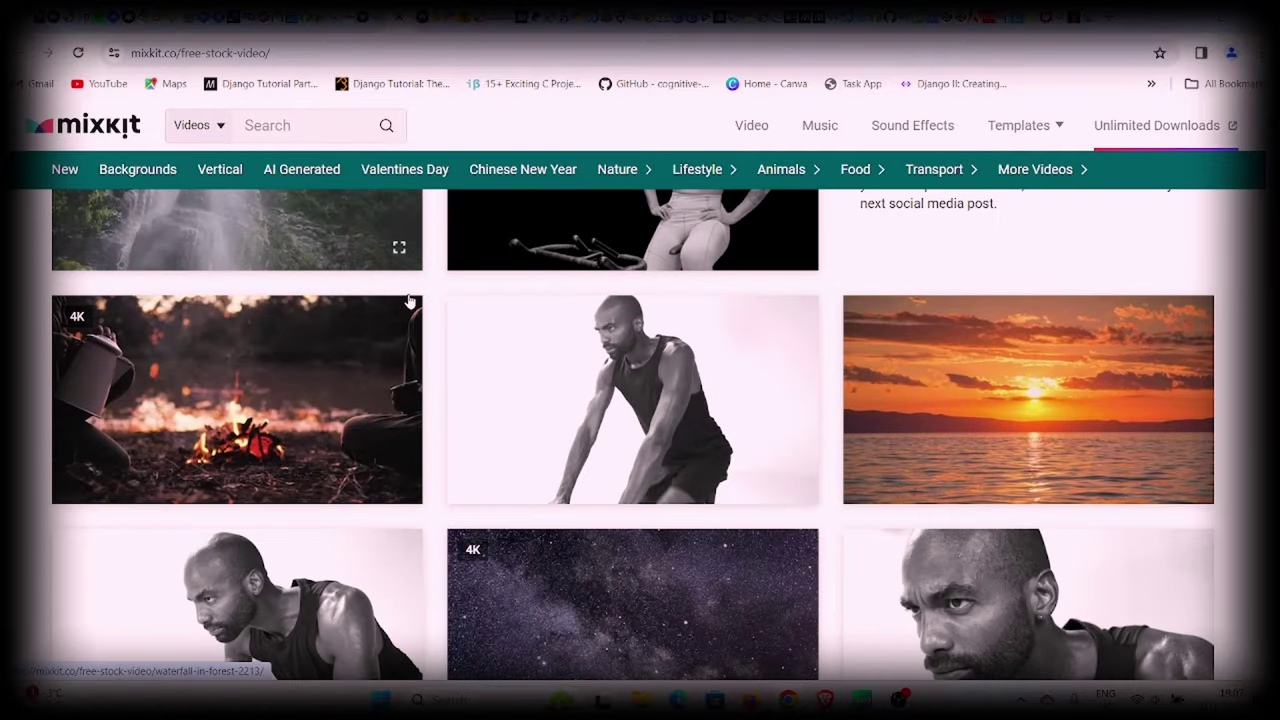
pyautogui.scroll(-3, 408, 299)
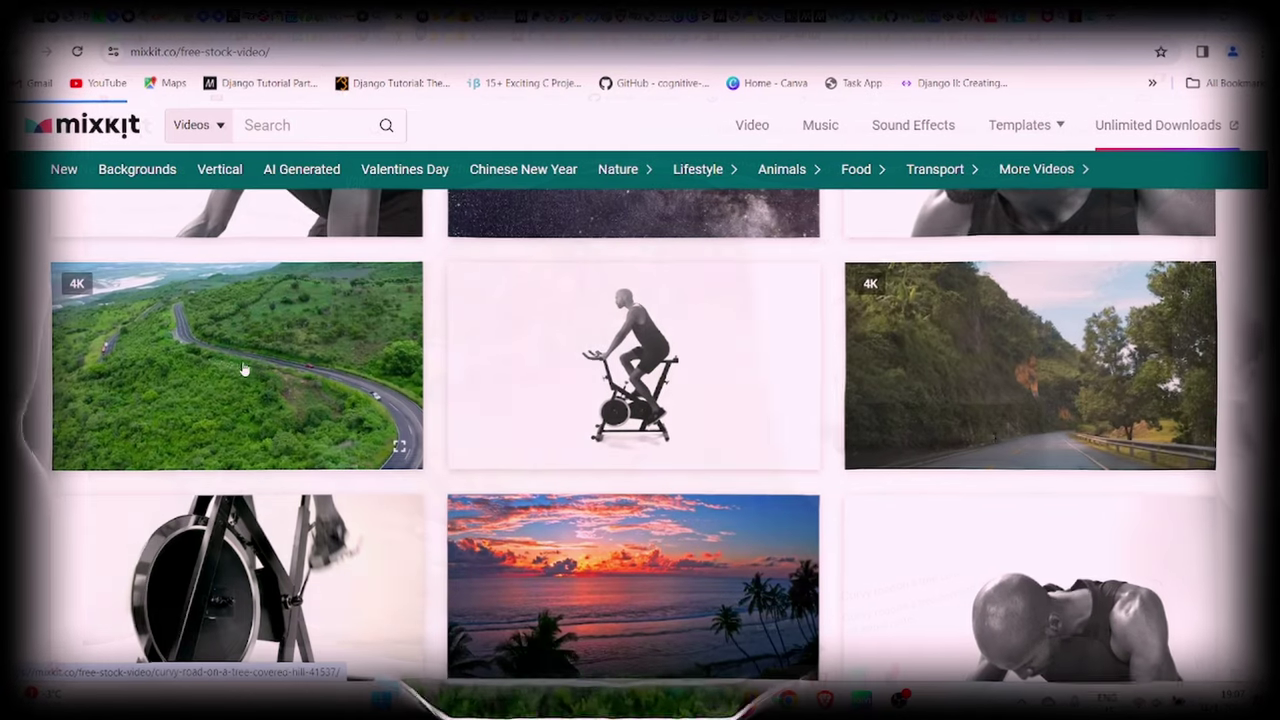
pyautogui.click(245, 368)
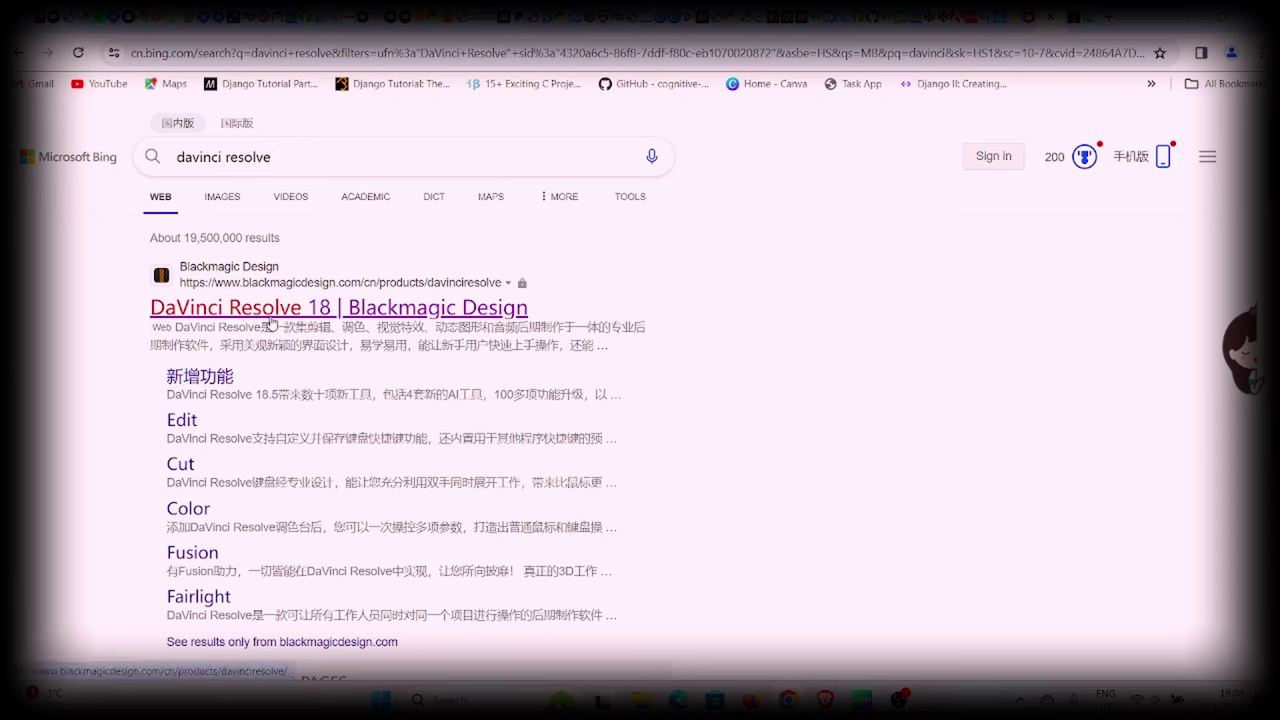
# Open the DaVinci Resolve product page and examine the download options for the DaVinci Resolve 18.6 and Studio 18.6 editions
pyautogui.click(307, 320)
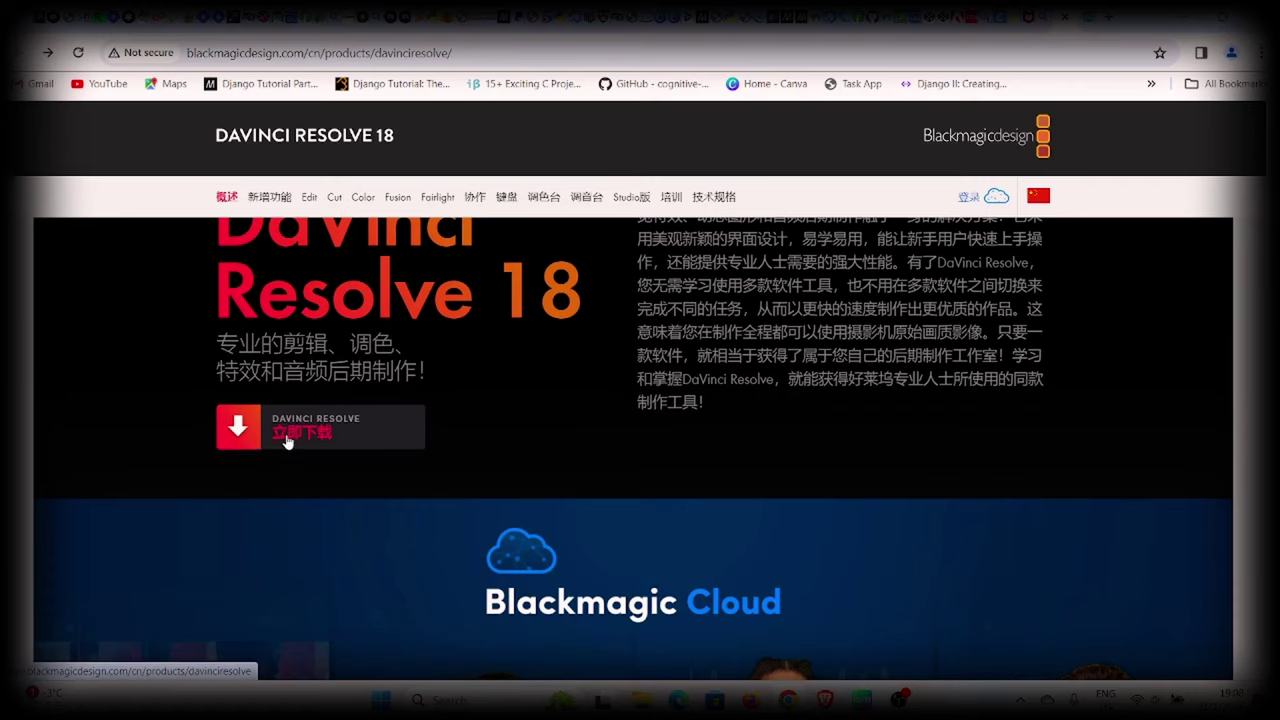
pyautogui.click(260, 436)
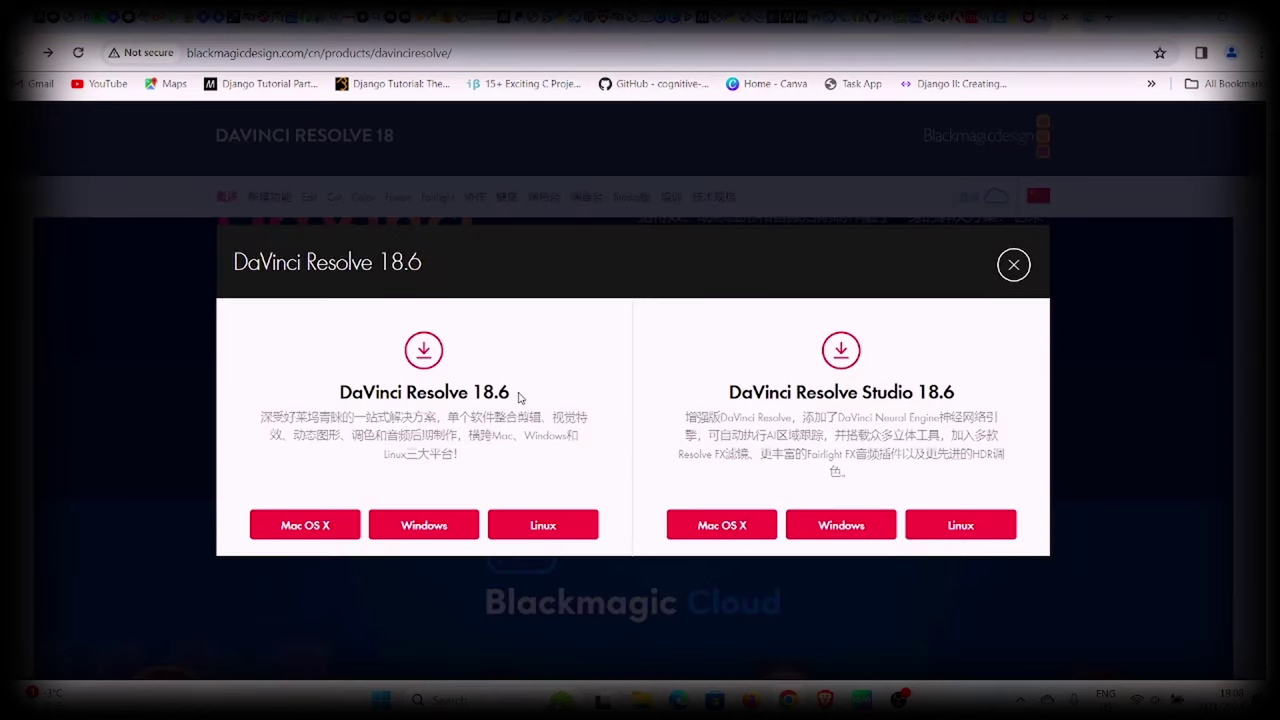
pyautogui.moveTo(518, 397); pyautogui.dragTo(307, 397)
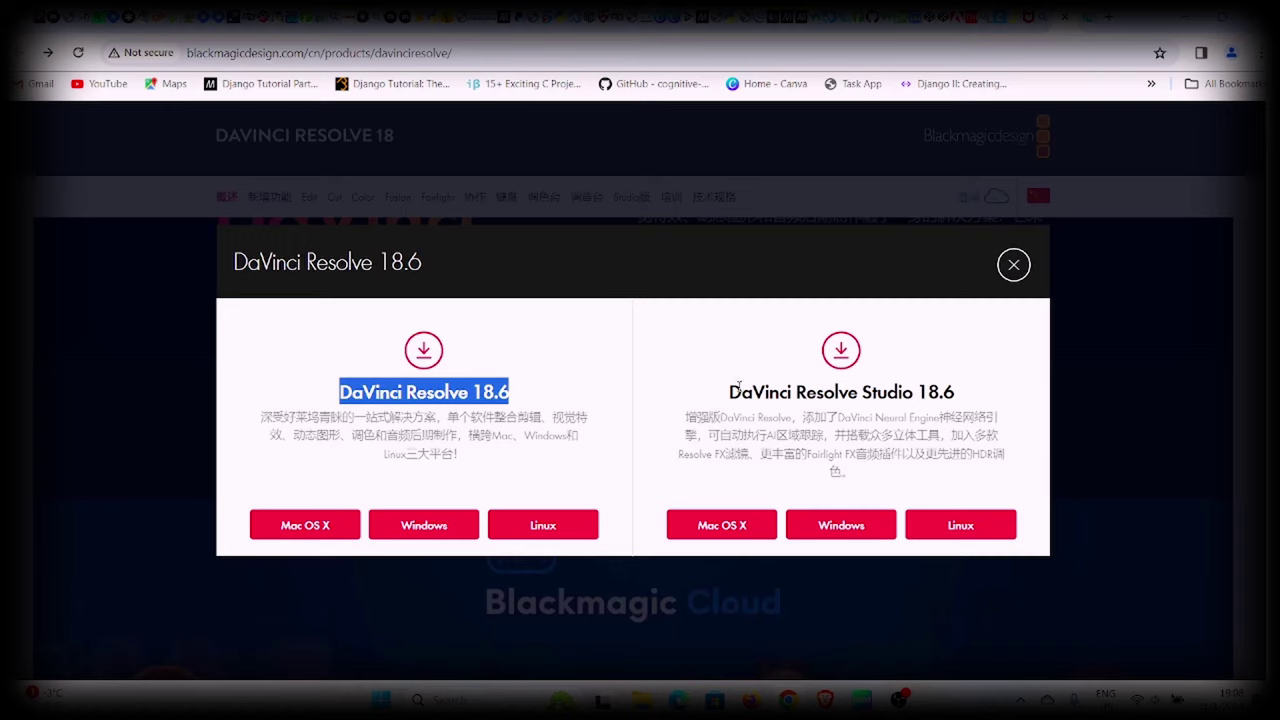
pyautogui.moveTo(740, 392); pyautogui.dragTo(954, 400)
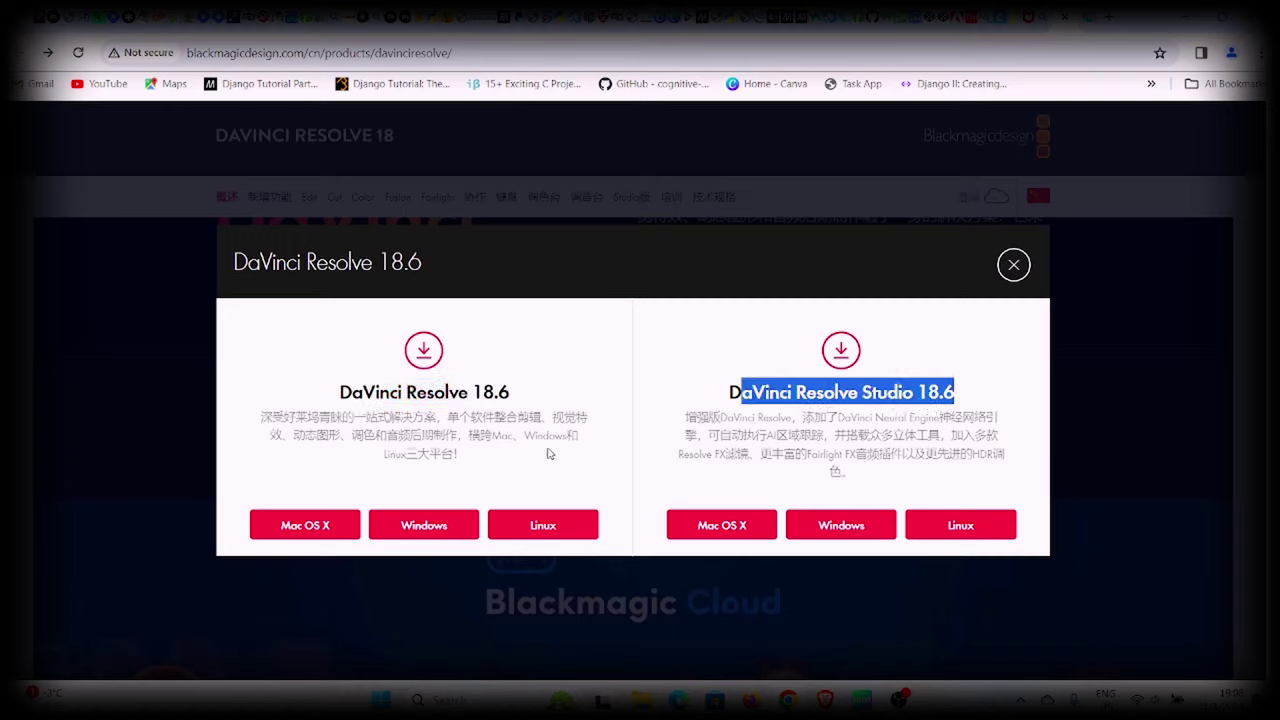
pyautogui.moveTo(533, 393); pyautogui.dragTo(300, 394)
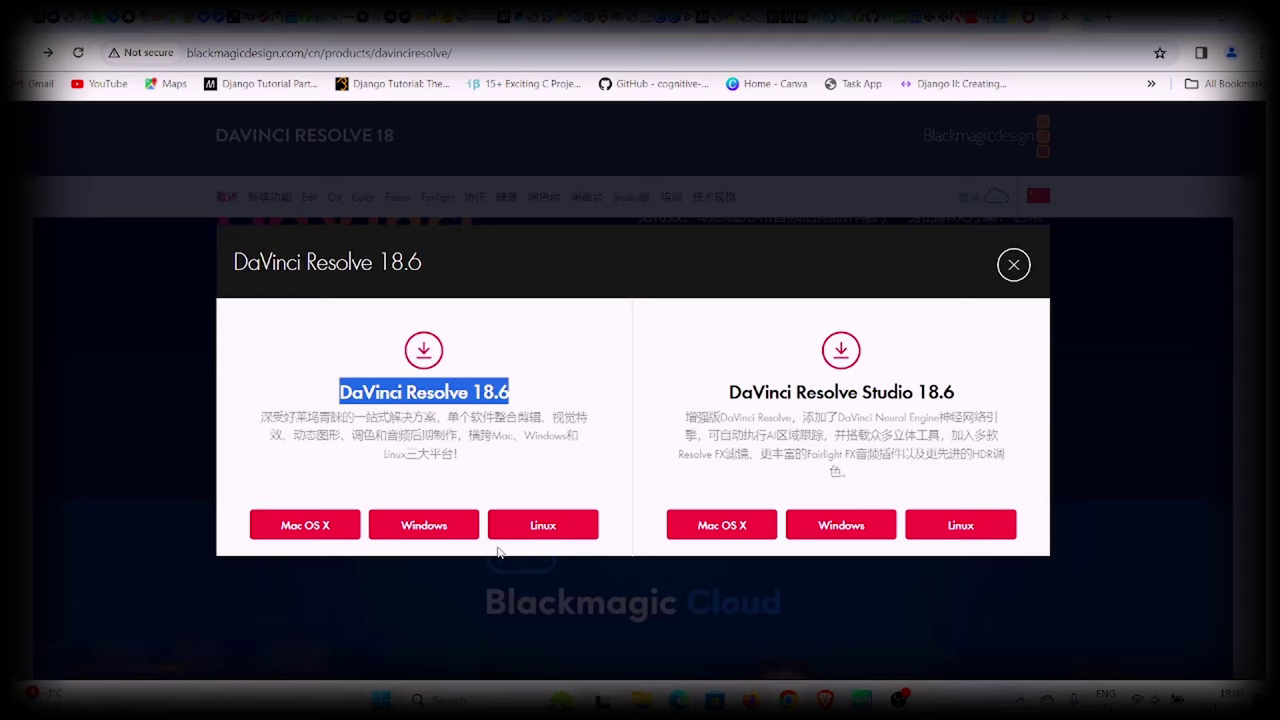
pyautogui.click(1013, 264)
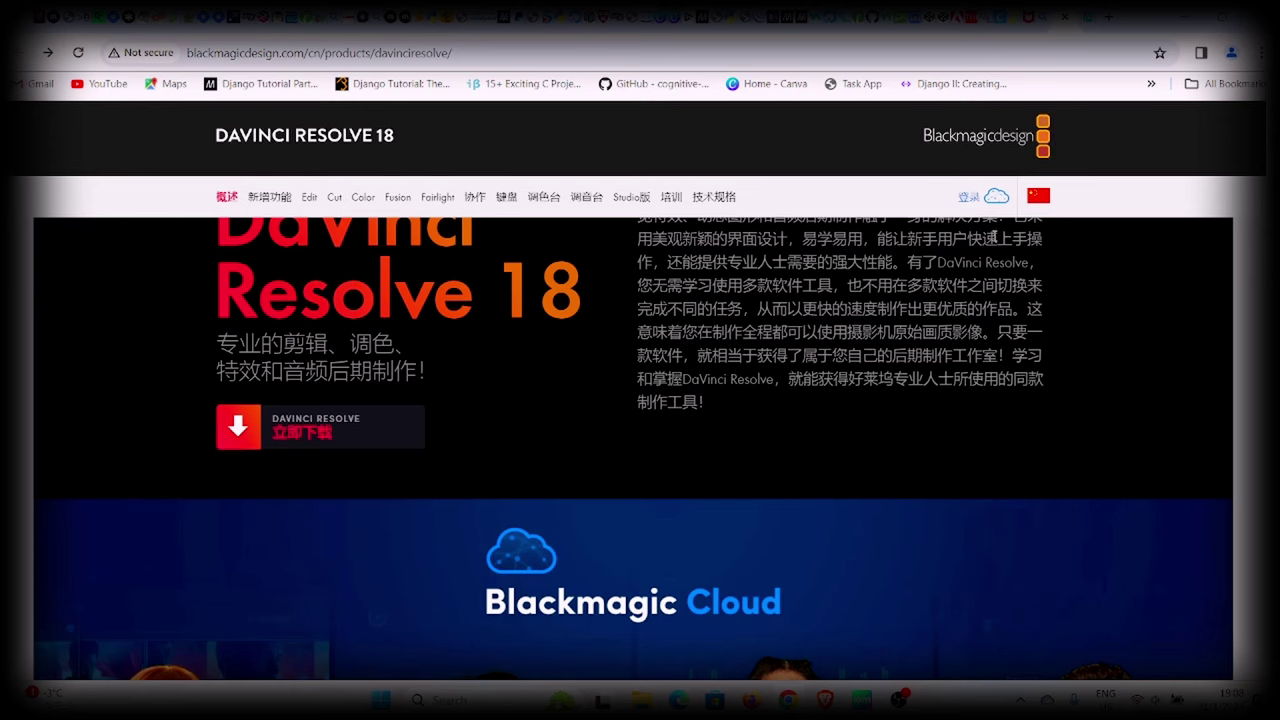
# Switch to DaVinci Resolve's project manager and view the list of project libraries
pyautogui.click(1189, 18)
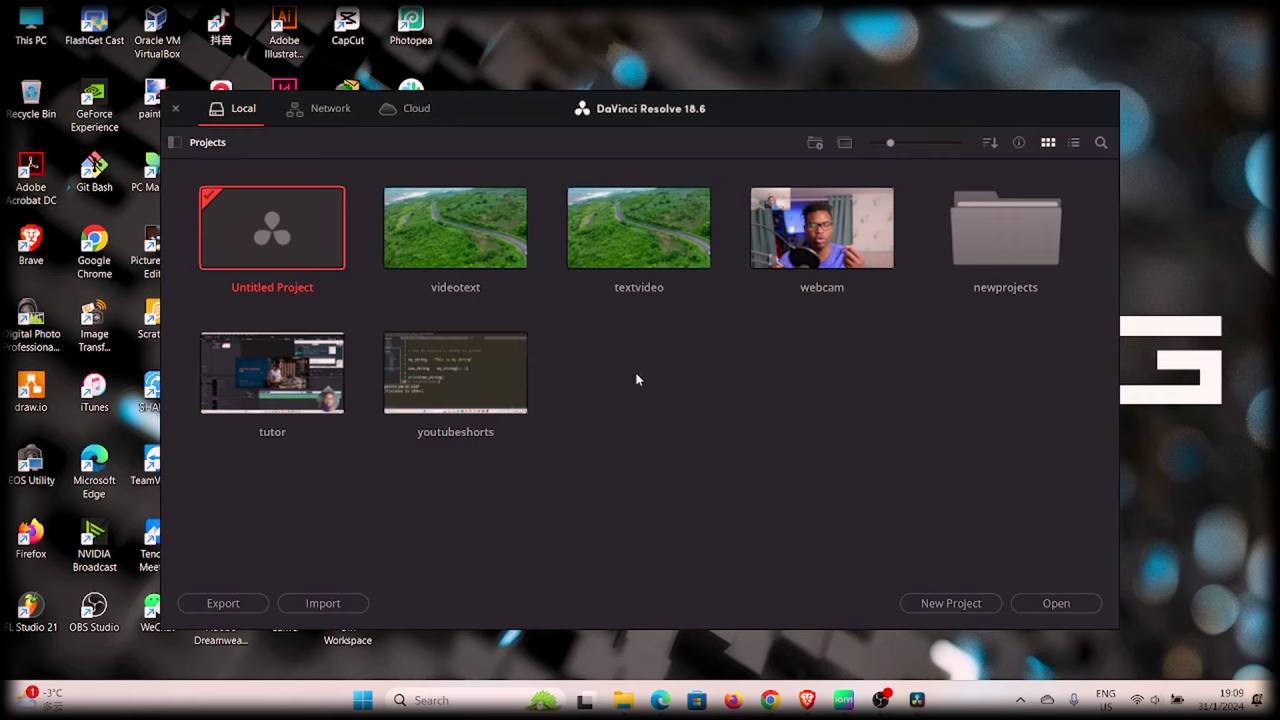
pyautogui.click(175, 143)
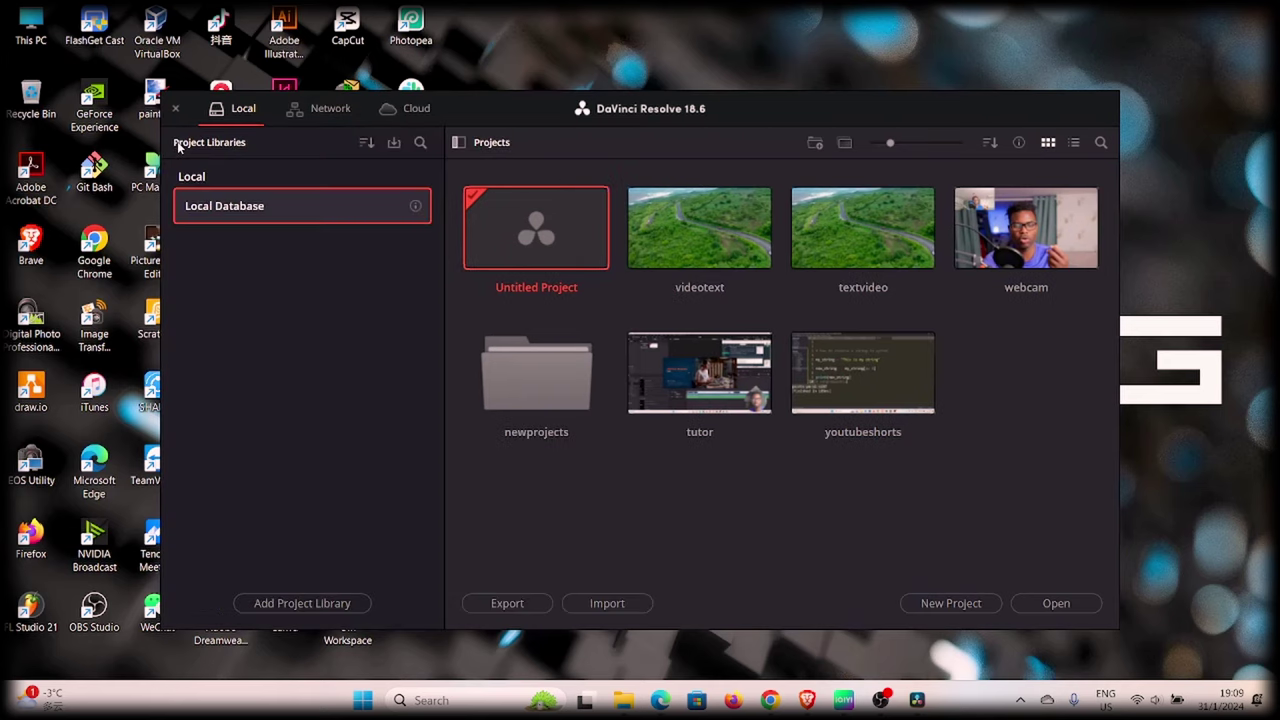
pyautogui.click(459, 143)
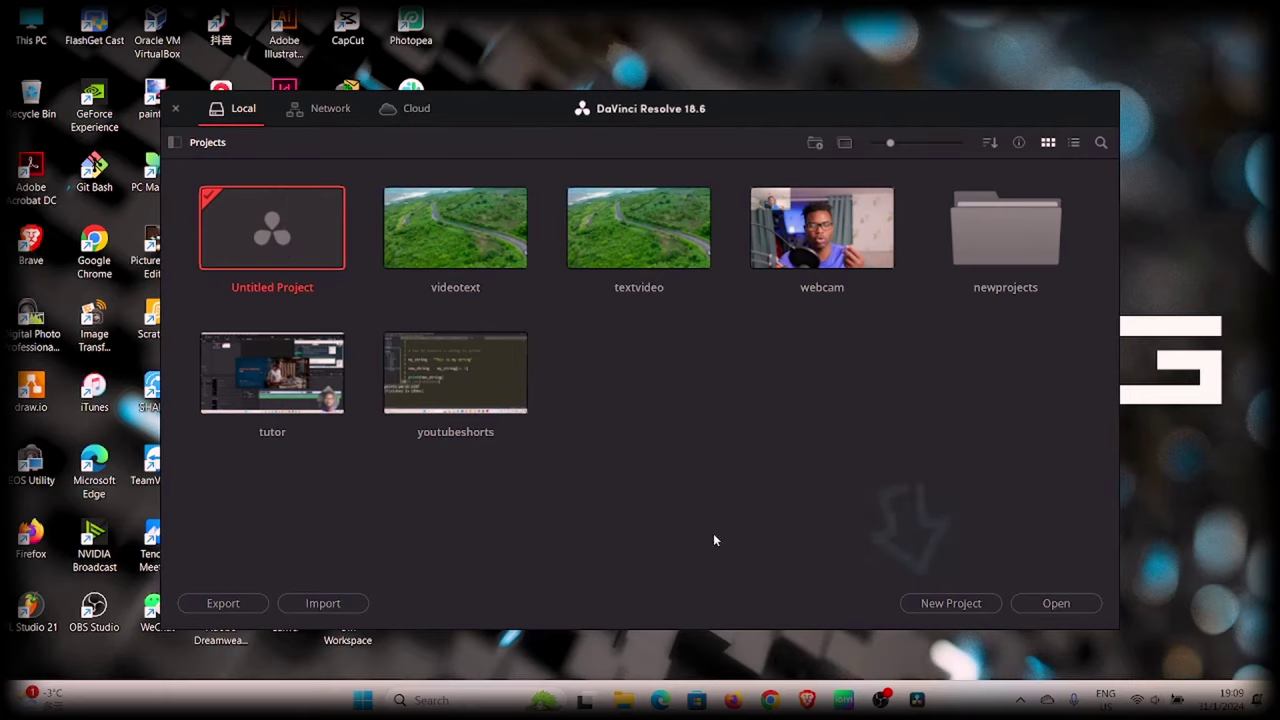
# Create a new local project named "videointext"
pyautogui.click(948, 604)
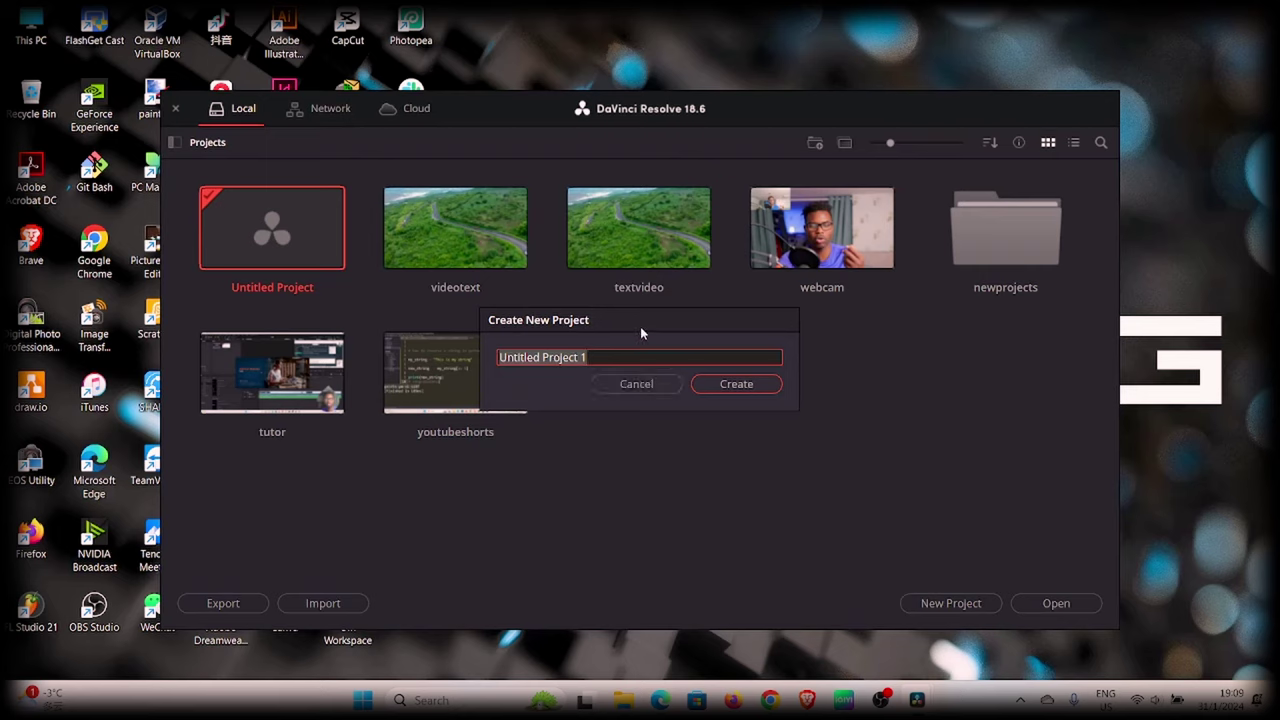
pyautogui.moveTo(642, 319); pyautogui.dragTo(721, 357)
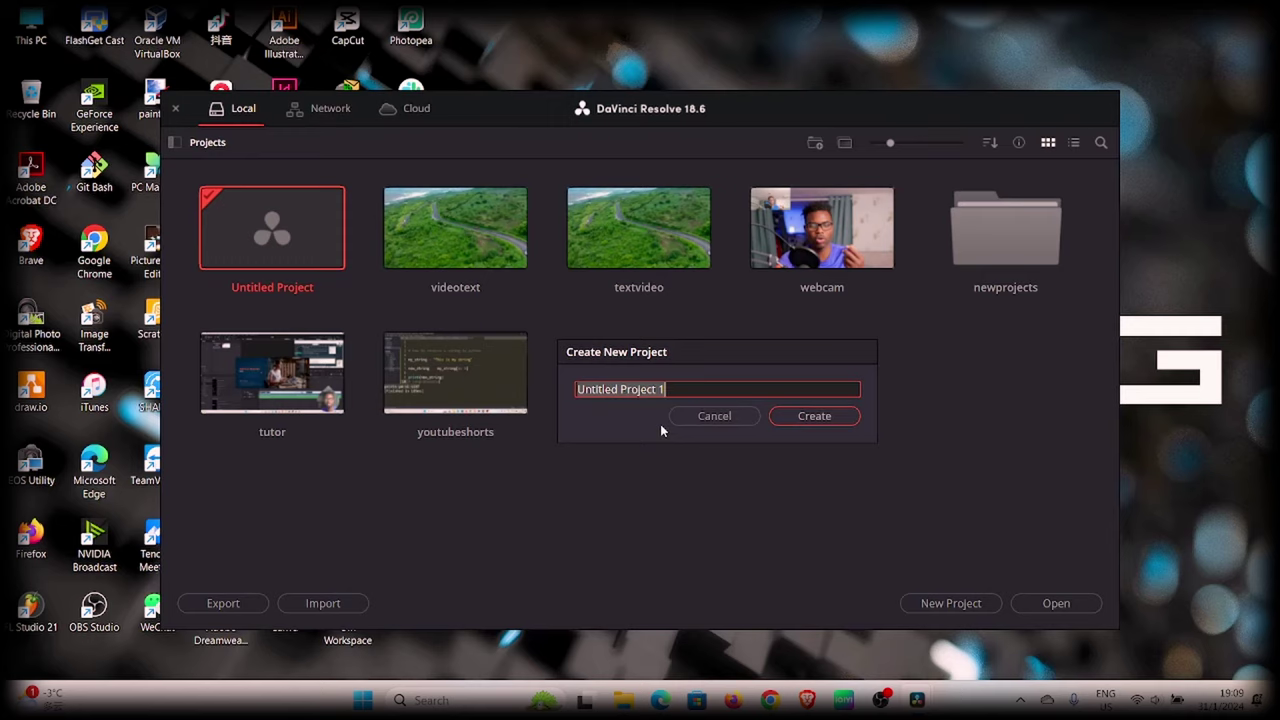
pyautogui.write('vid')
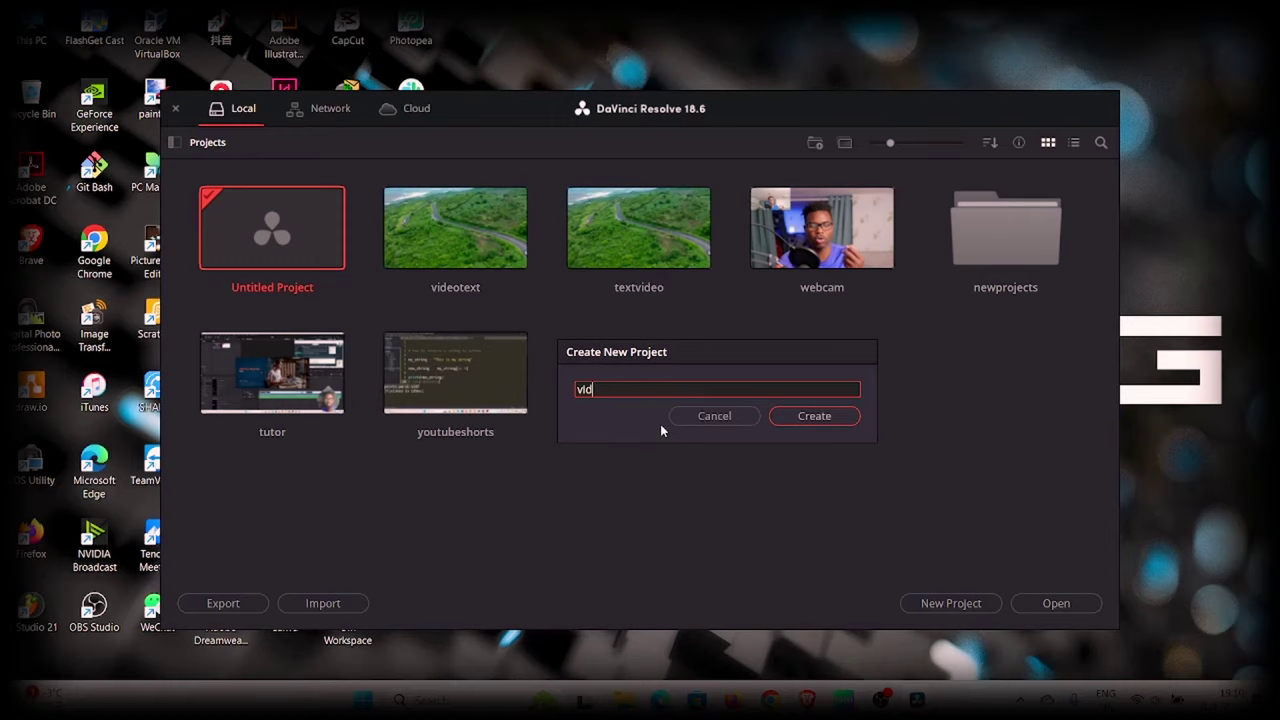
pyautogui.write('eoIntexty')
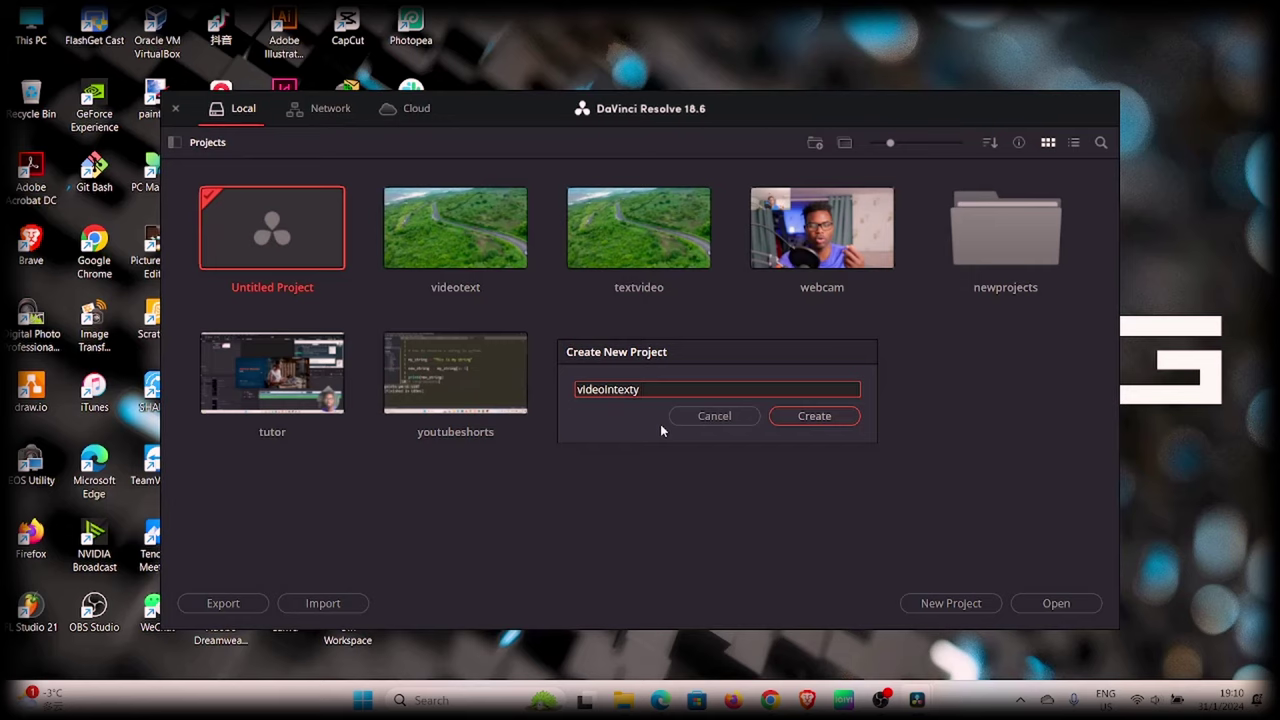
pyautogui.click(814, 416)
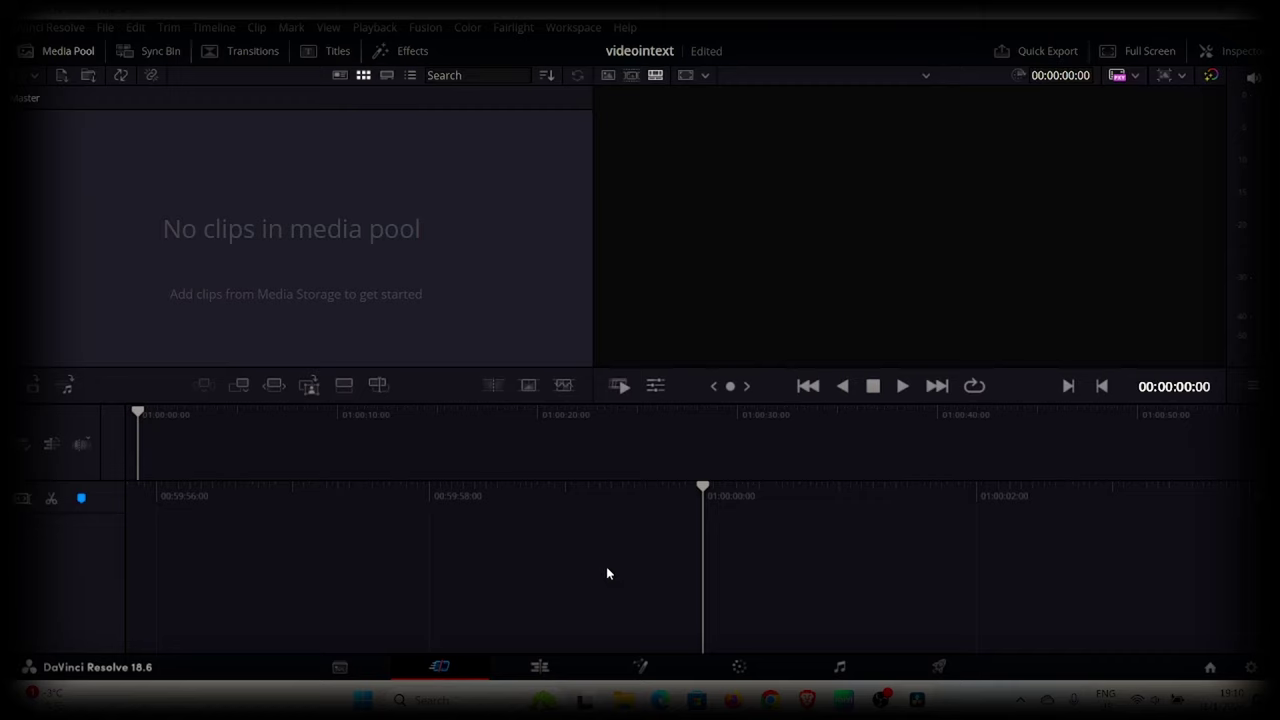
# Look through the Media, Cut, Edit, Fusion, Color and Fairlight workspaces of the empty project
pyautogui.click(346, 668)
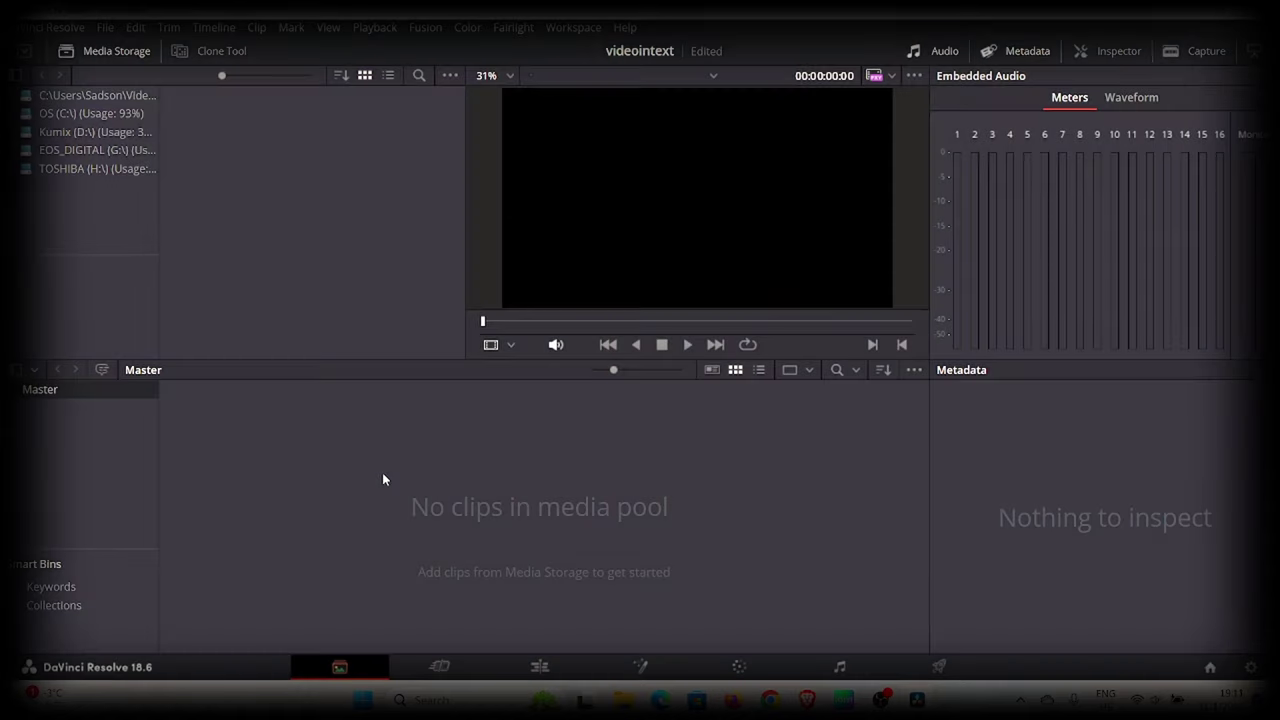
pyautogui.click(445, 666)
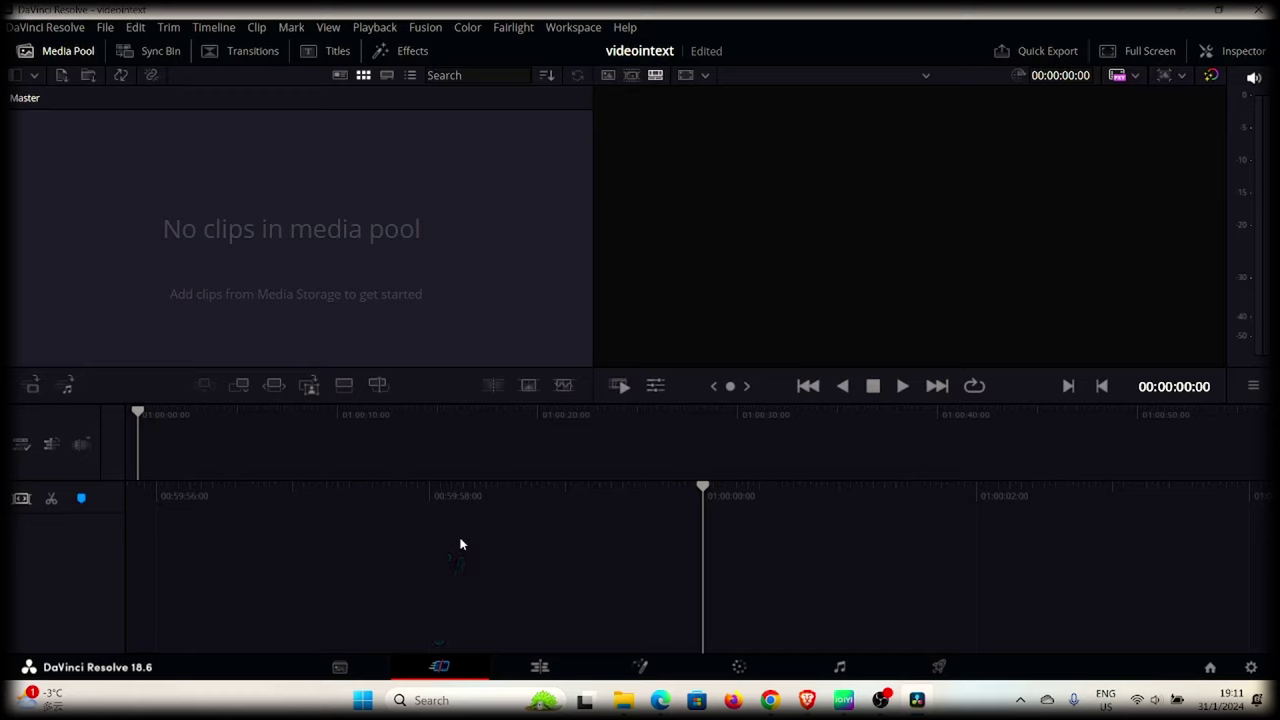
pyautogui.click(539, 666)
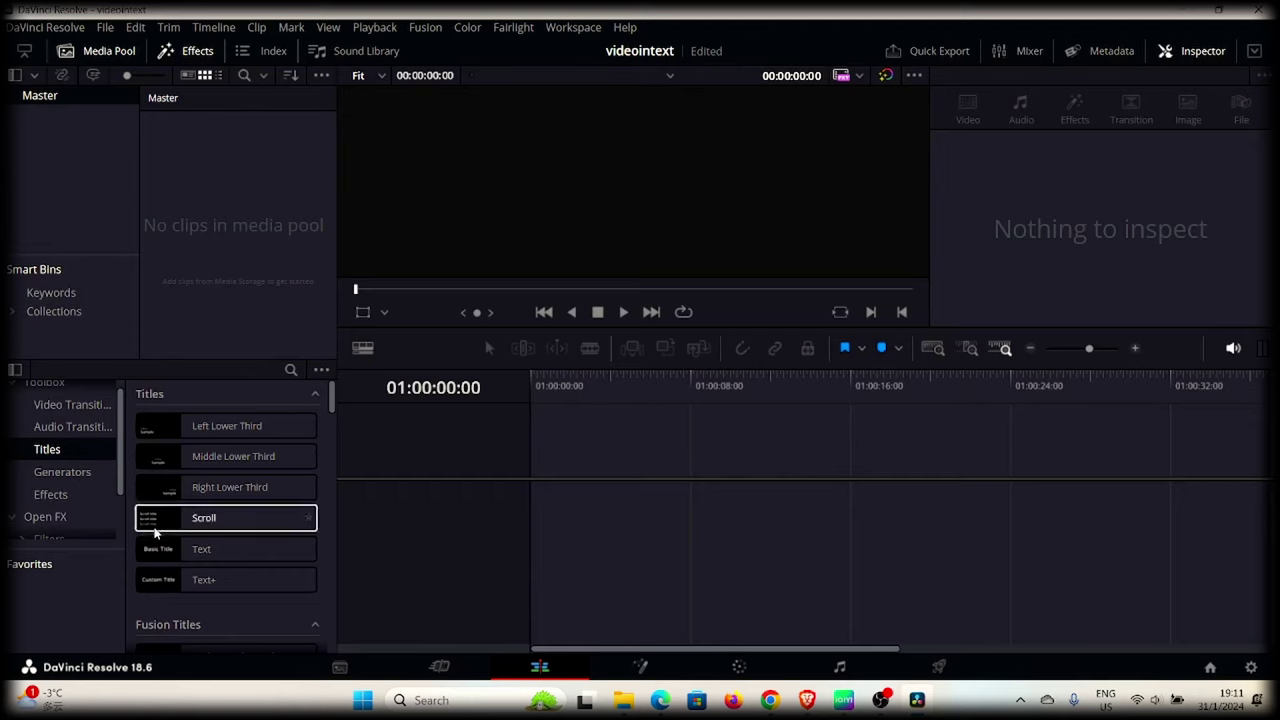
pyautogui.click(651, 670)
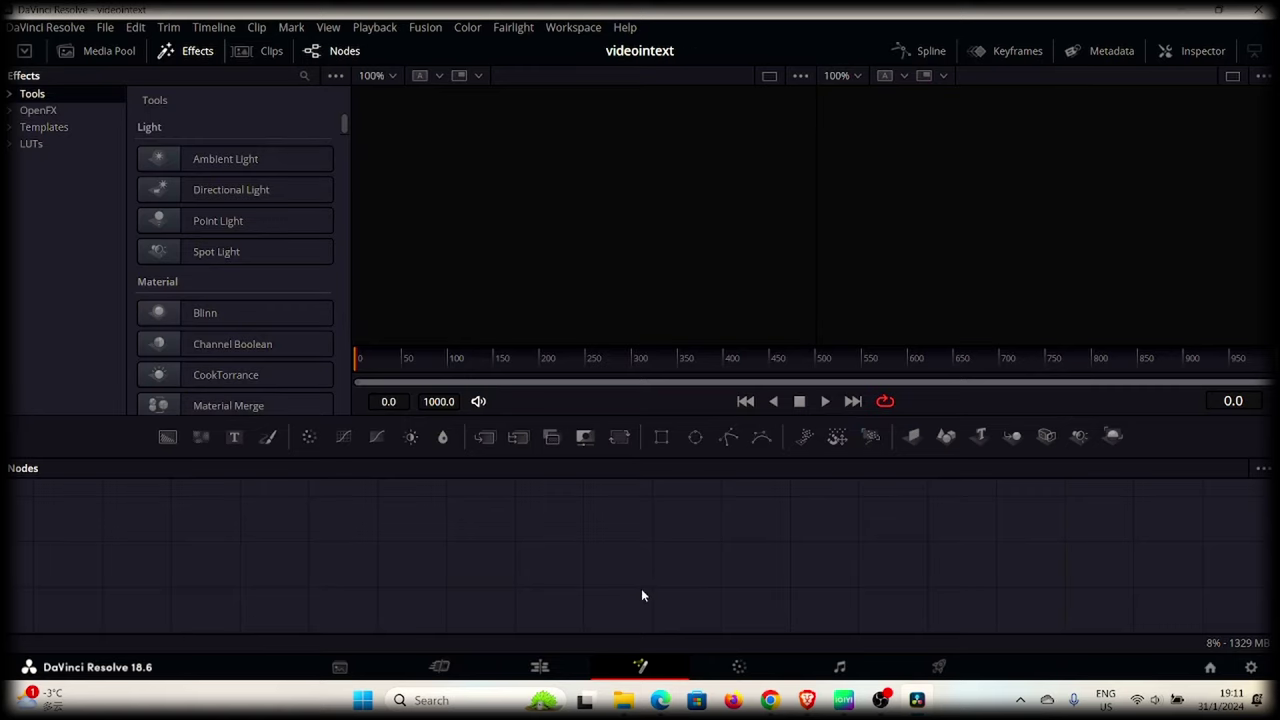
pyautogui.click(748, 669)
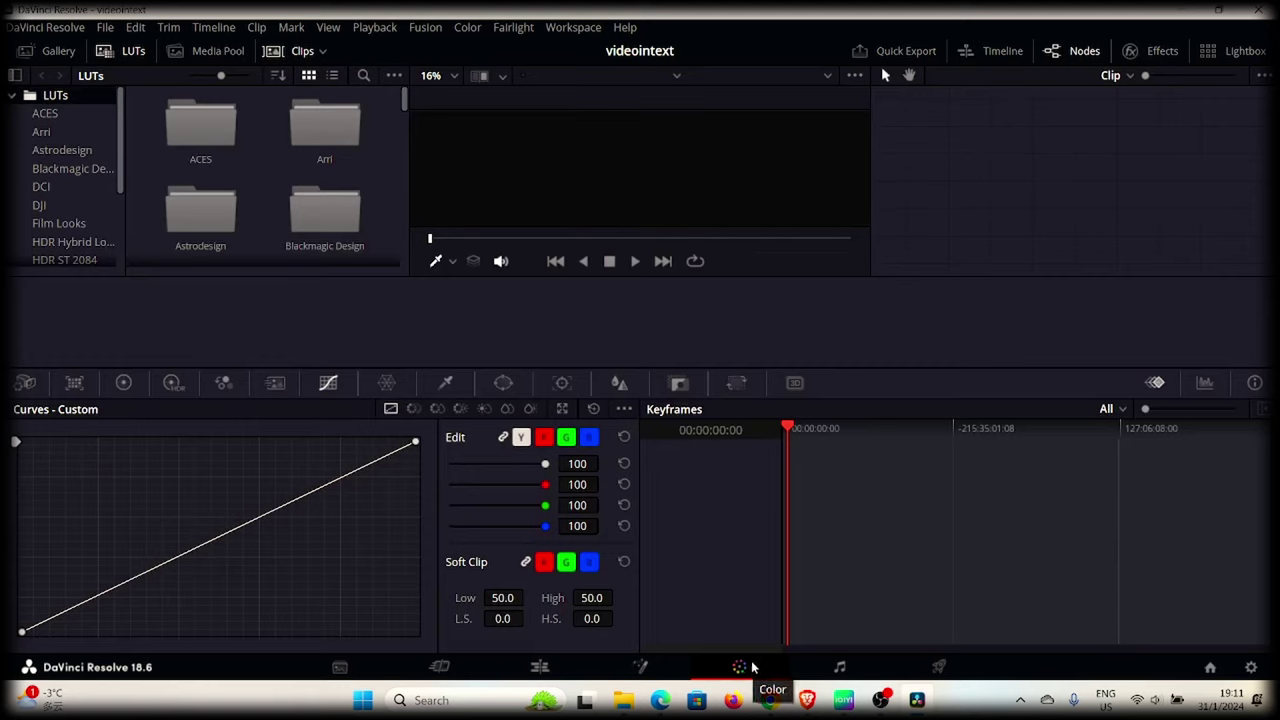
pyautogui.click(839, 668)
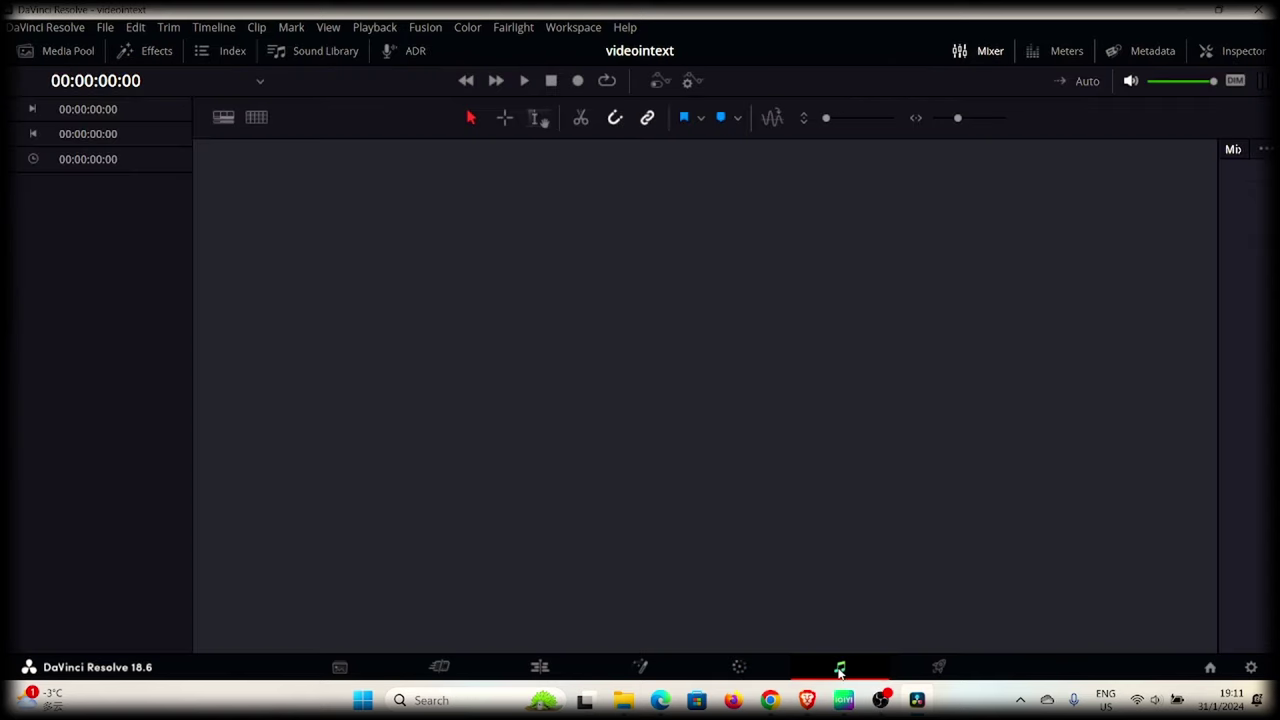
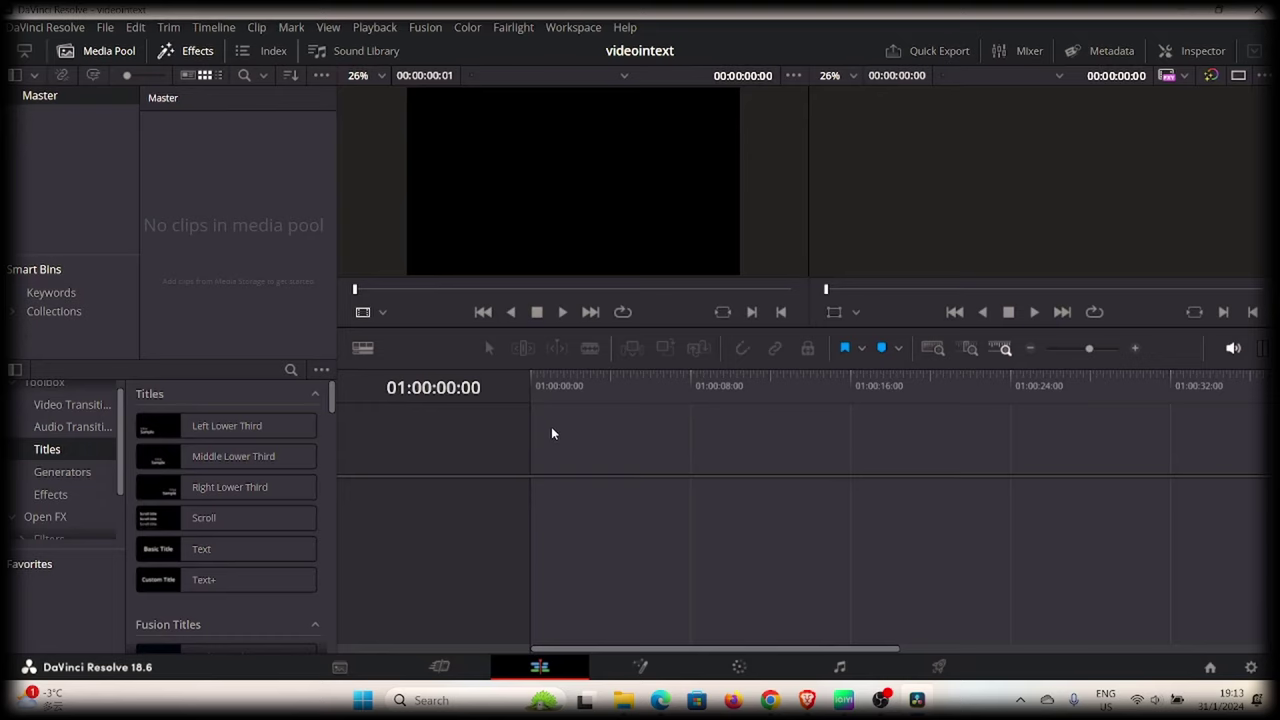
# Import mixkit-curvy-road-on-a-tree-covered-hill-41537-medium.mp4 from Downloads into the media pool, changing the project frame rate to match the clip
pyautogui.rightClick(183, 159)
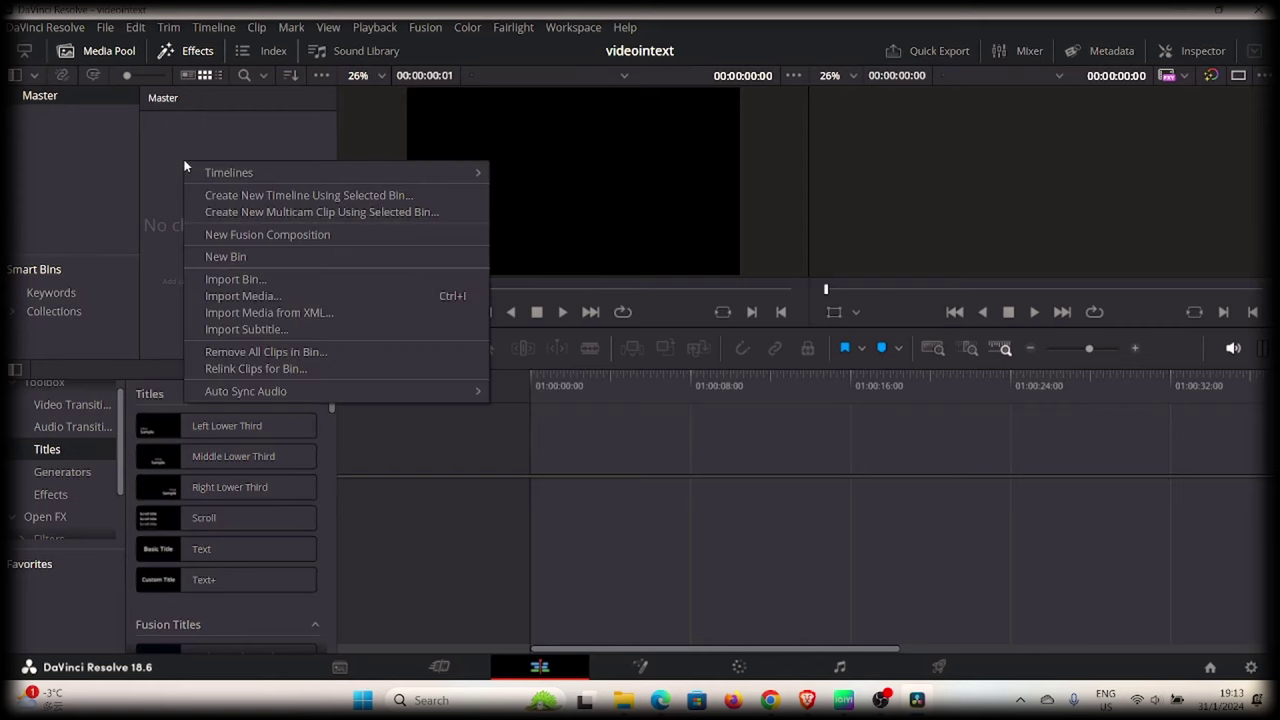
pyautogui.click(265, 295)
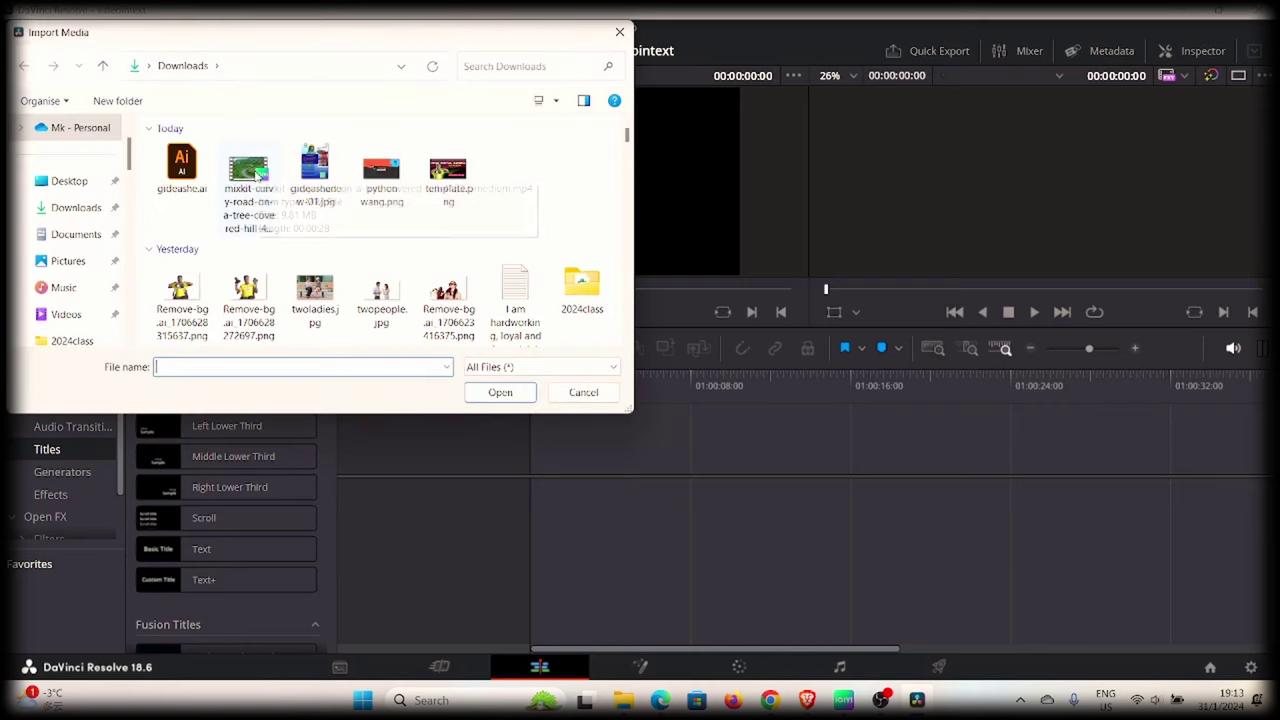
pyautogui.click(256, 175)
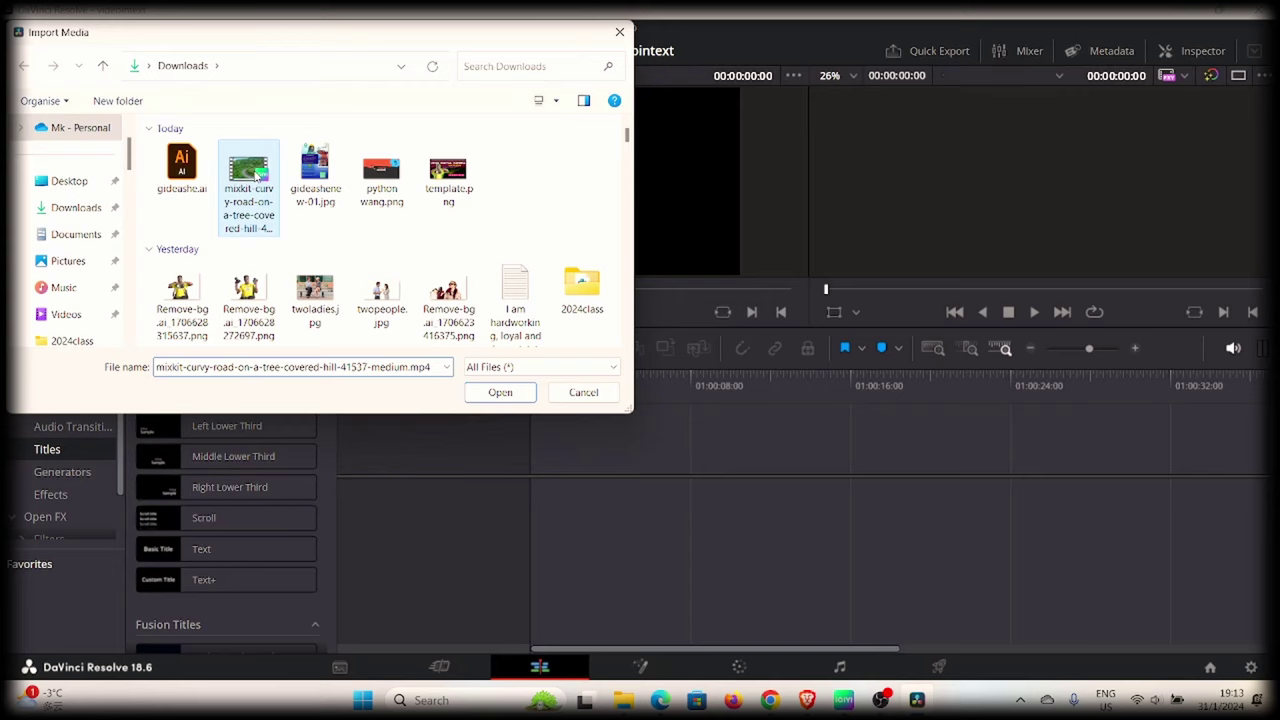
pyautogui.click(512, 393)
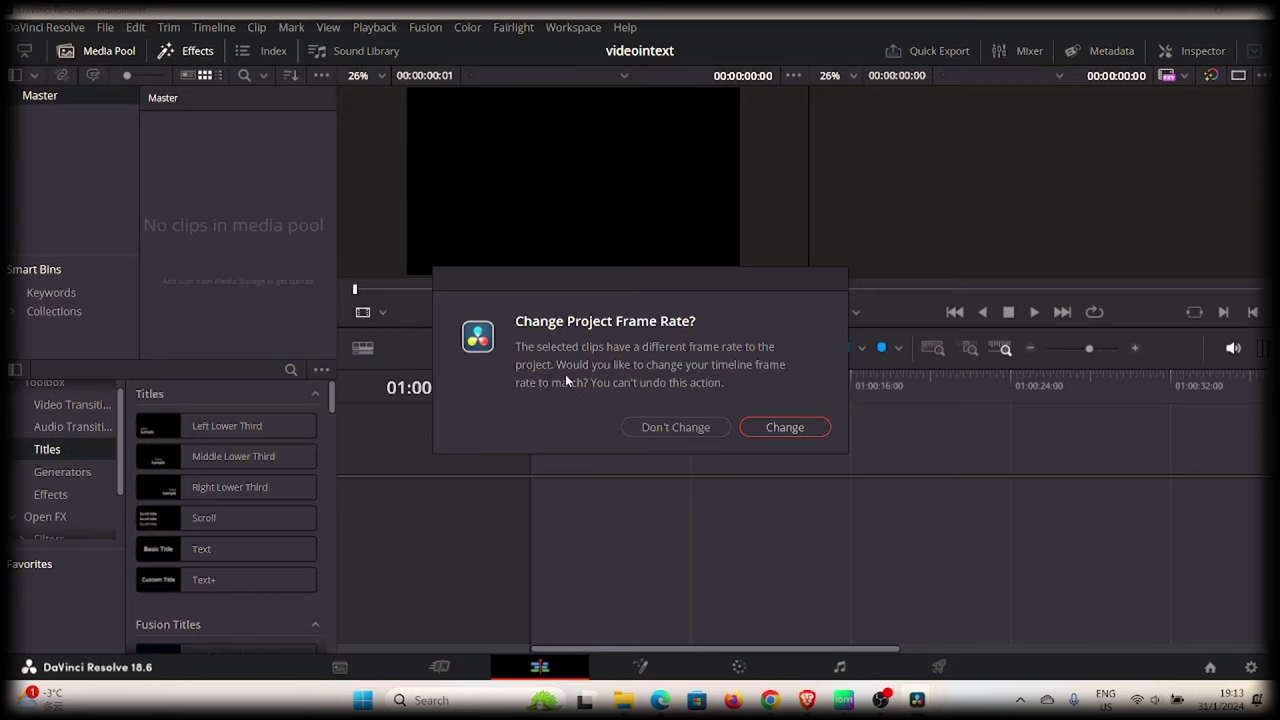
pyautogui.click(788, 432)
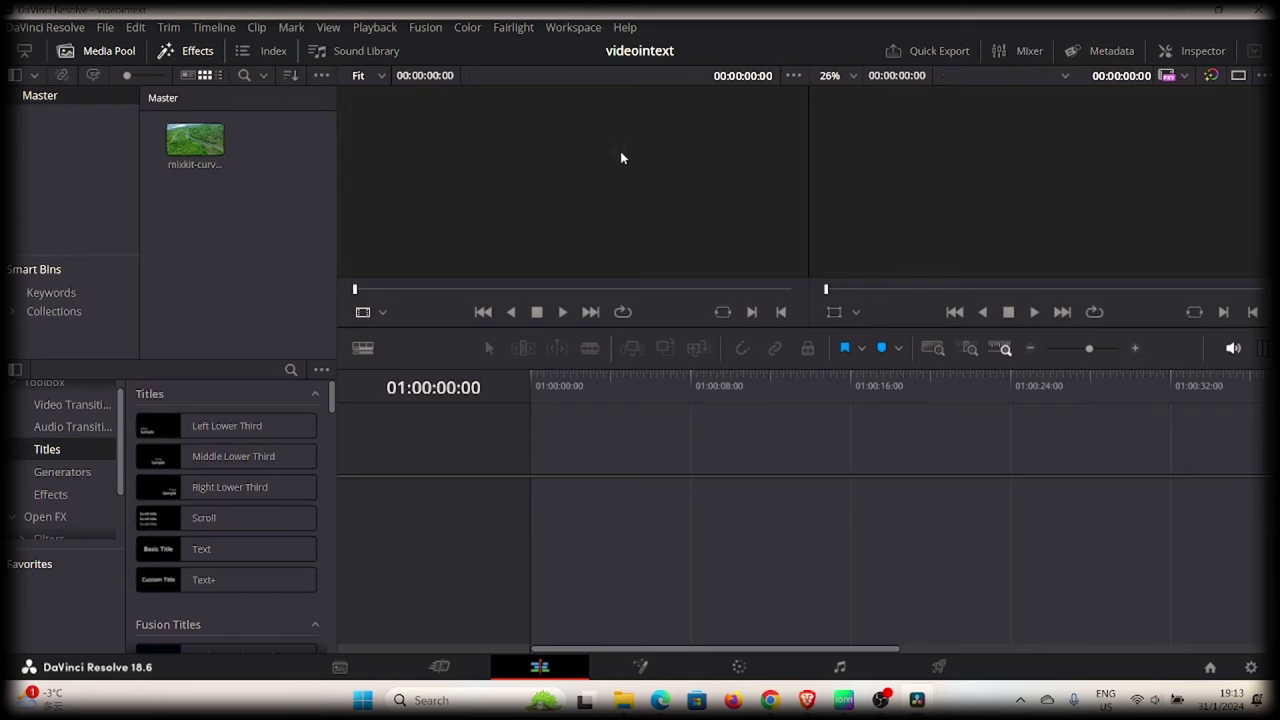
# Preview the road clip near its start in the source viewer, and create a timeline named "myvideo" from the clip
pyautogui.moveTo(198, 140); pyautogui.dragTo(521, 174)
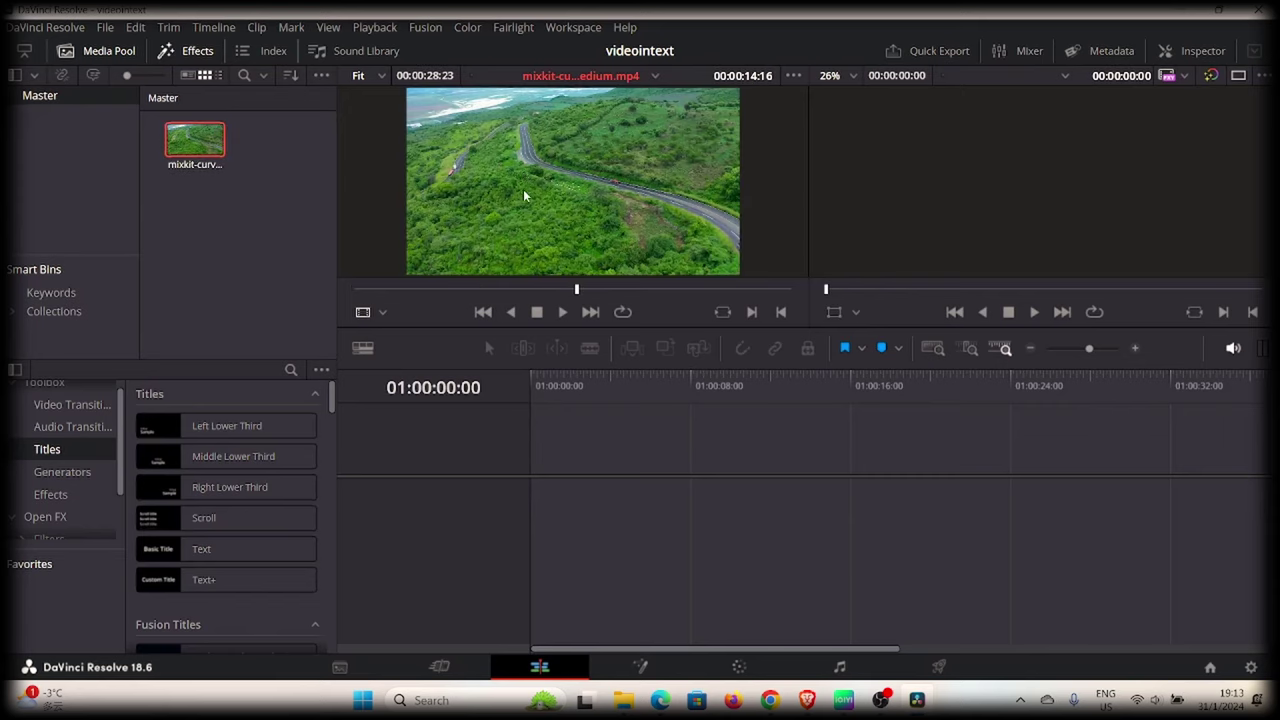
pyautogui.moveTo(576, 290); pyautogui.dragTo(367, 289)
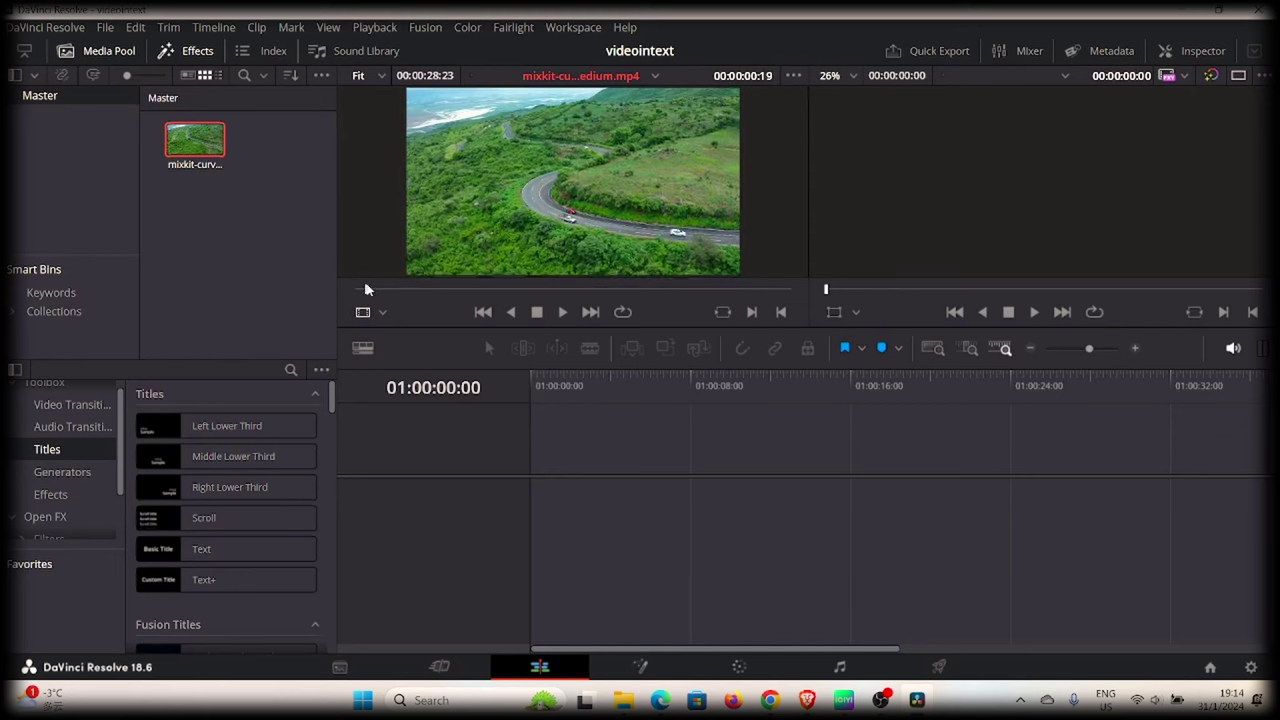
pyautogui.rightClick(191, 150)
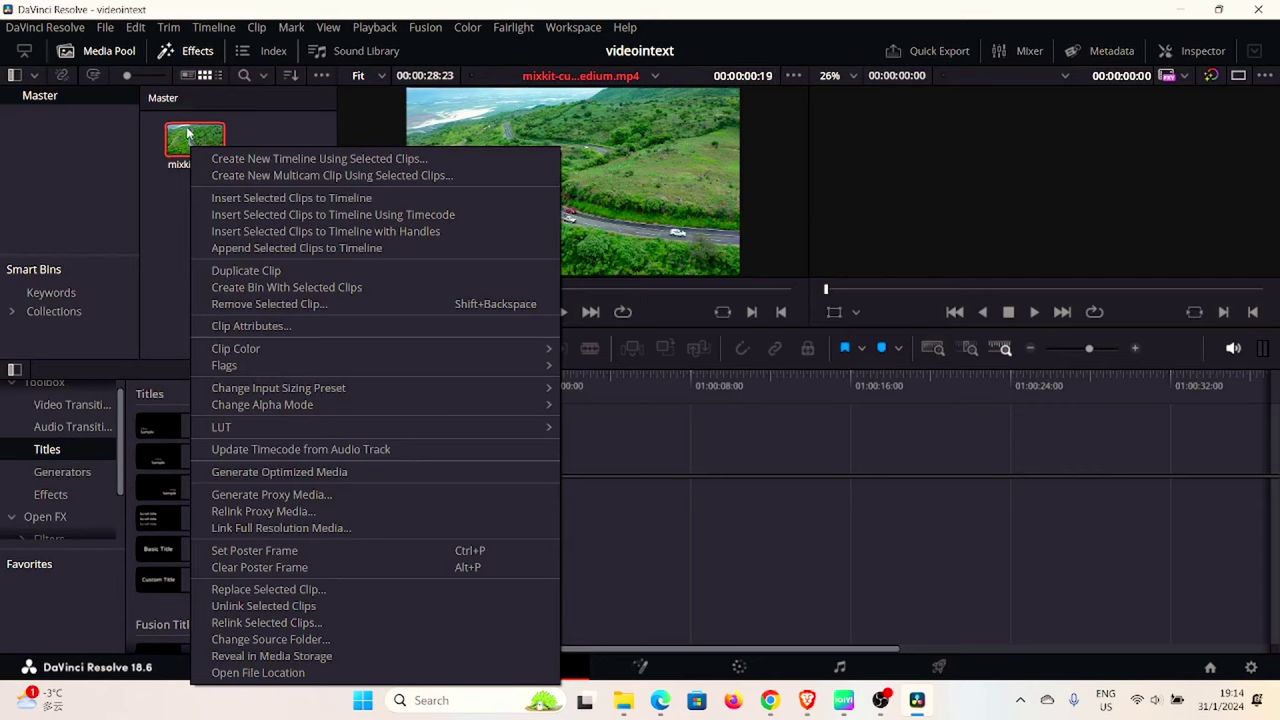
pyautogui.click(318, 160)
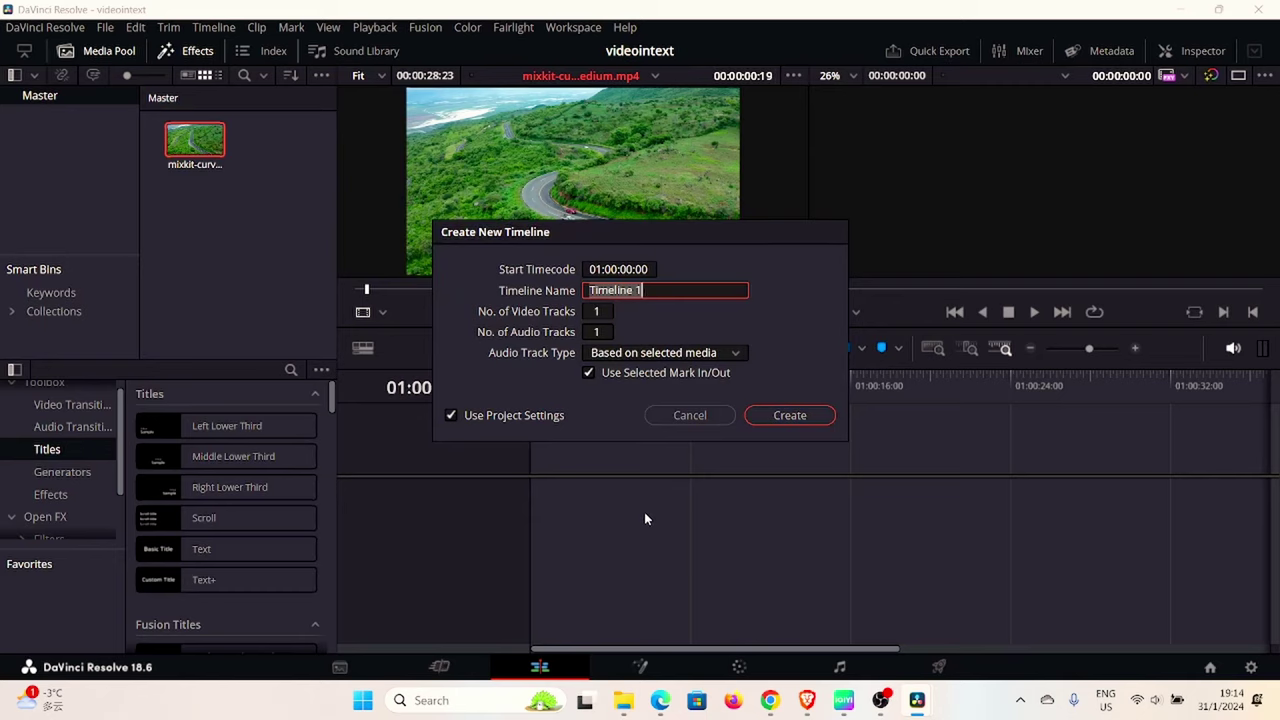
pyautogui.write('myvideo')
pyautogui.click(804, 416)
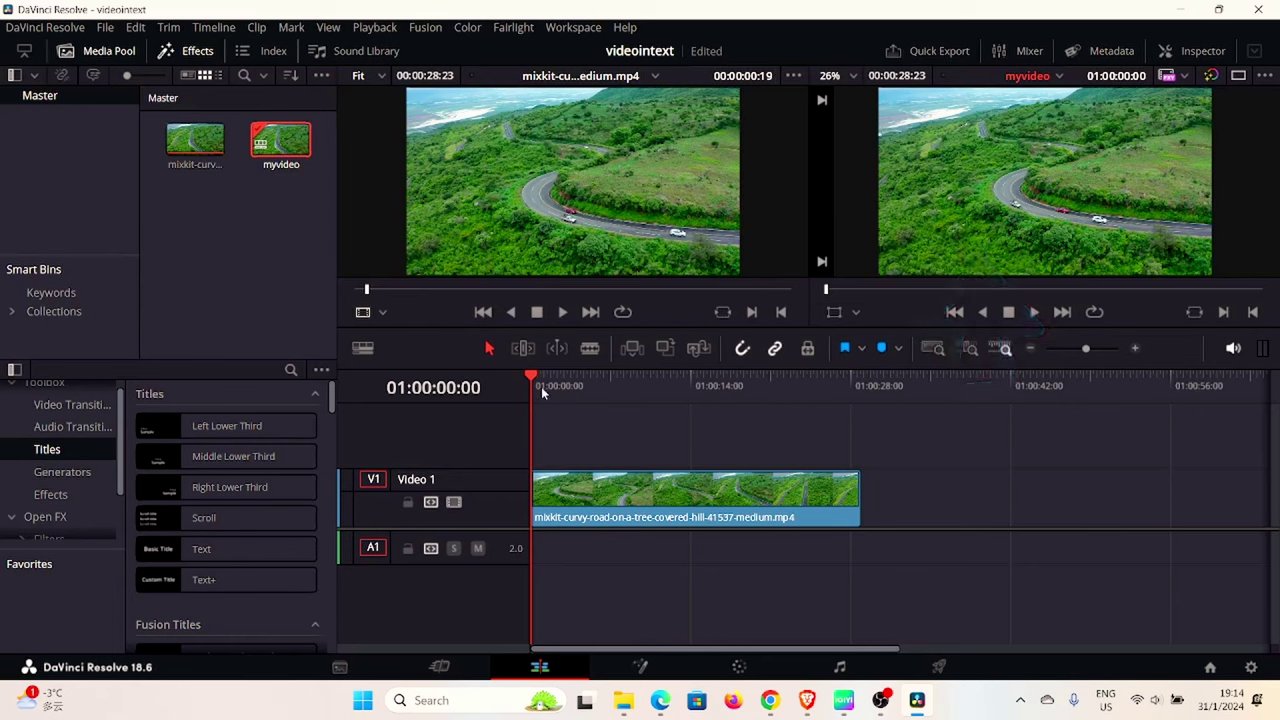
# Play the road clip on the timeline, move it from Video 1 up to Video 2, and return the playhead to the start
pyautogui.moveTo(533, 375); pyautogui.dragTo(517, 421)
pyautogui.press('space')
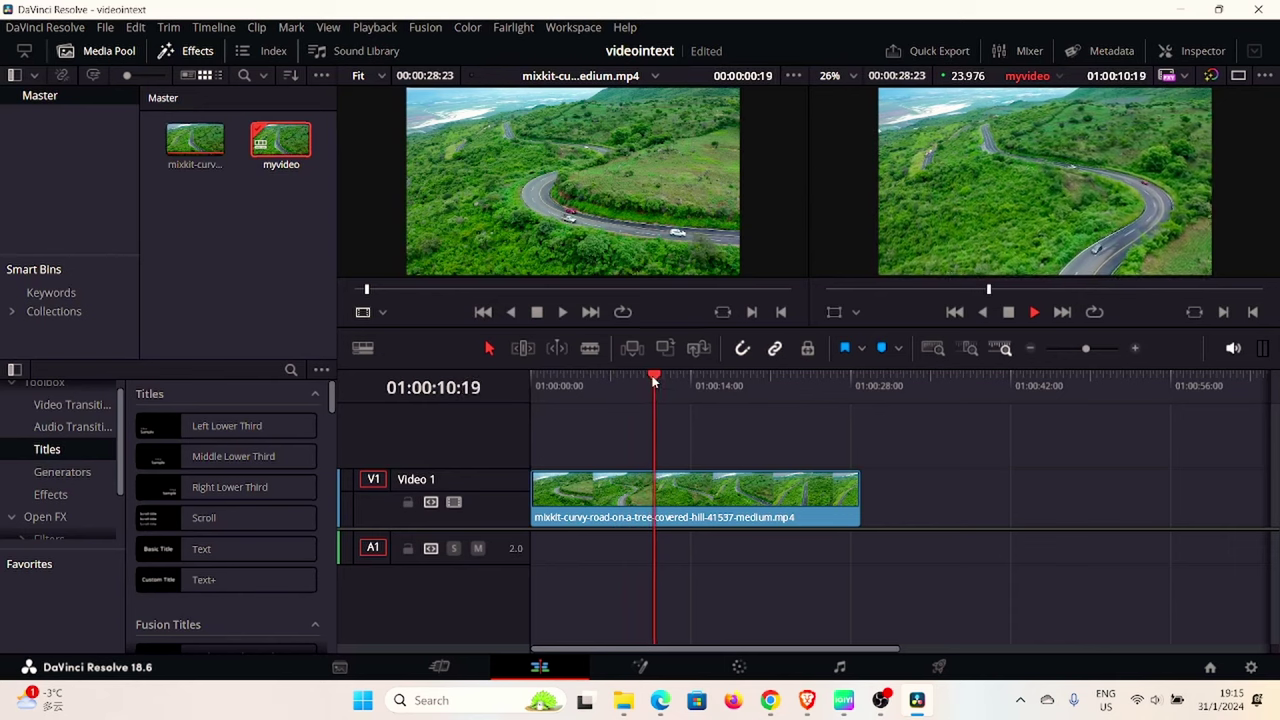
pyautogui.moveTo(655, 388); pyautogui.dragTo(533, 392)
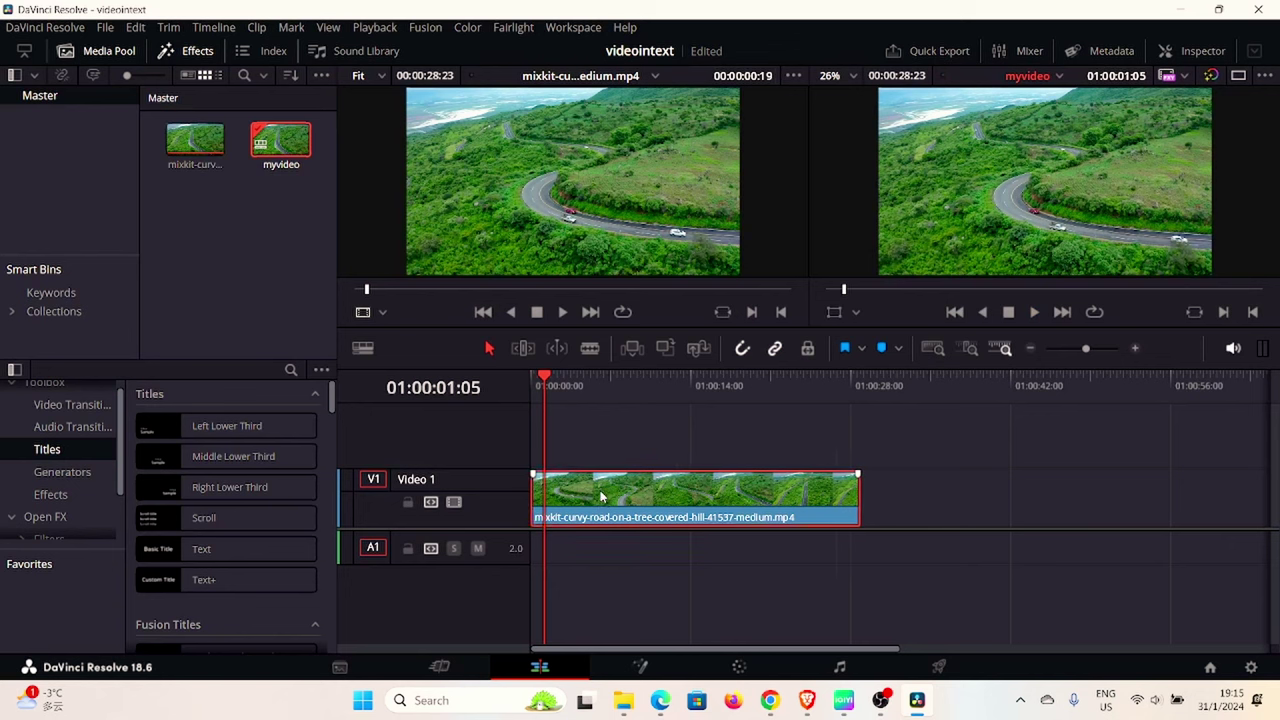
pyautogui.moveTo(601, 503); pyautogui.dragTo(589, 429)
pyautogui.click(532, 378)
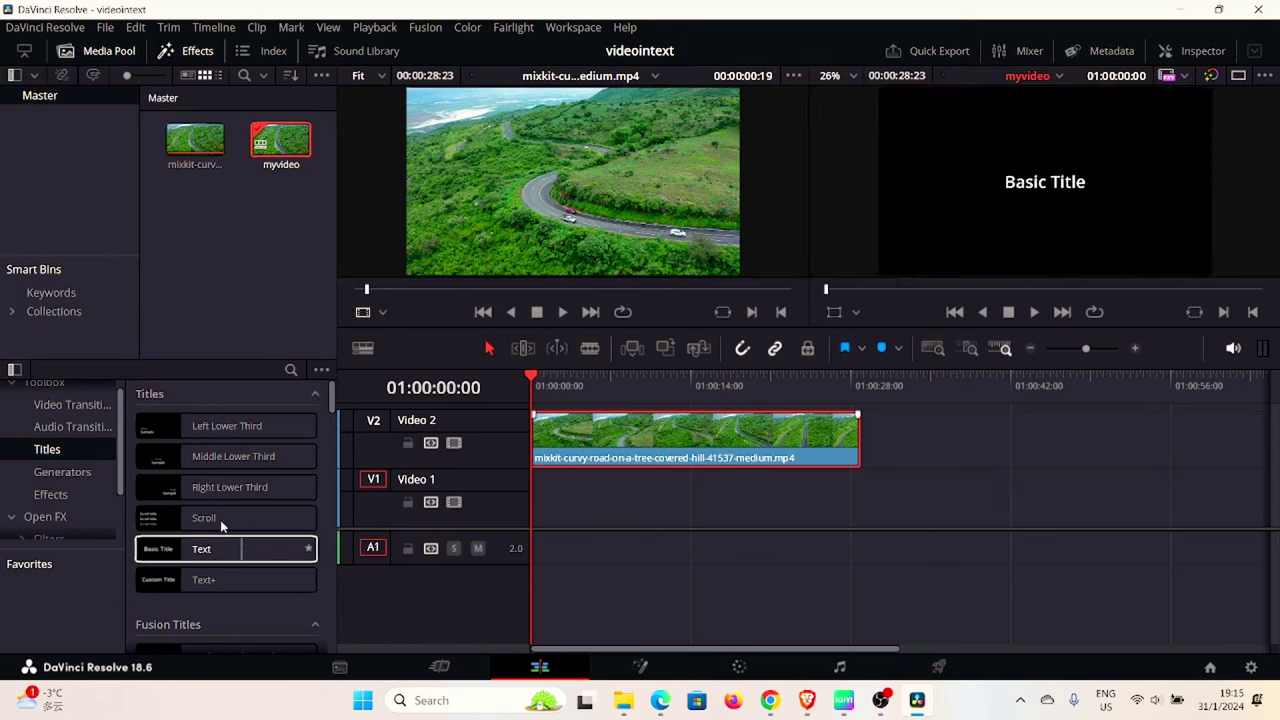
# Add a Text+ title on Video 1 beneath the road clip, extend it to the clip's full length, and save the project
pyautogui.click(174, 97)
pyautogui.click(192, 54)
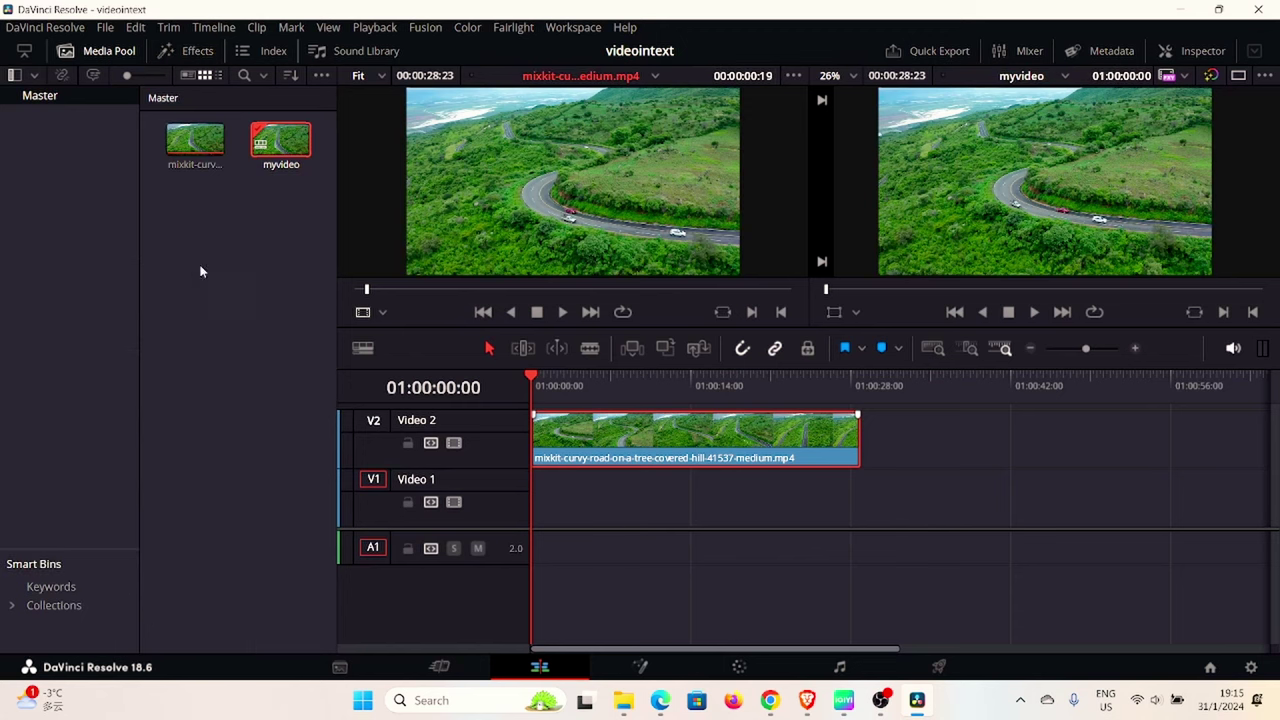
pyautogui.click(196, 53)
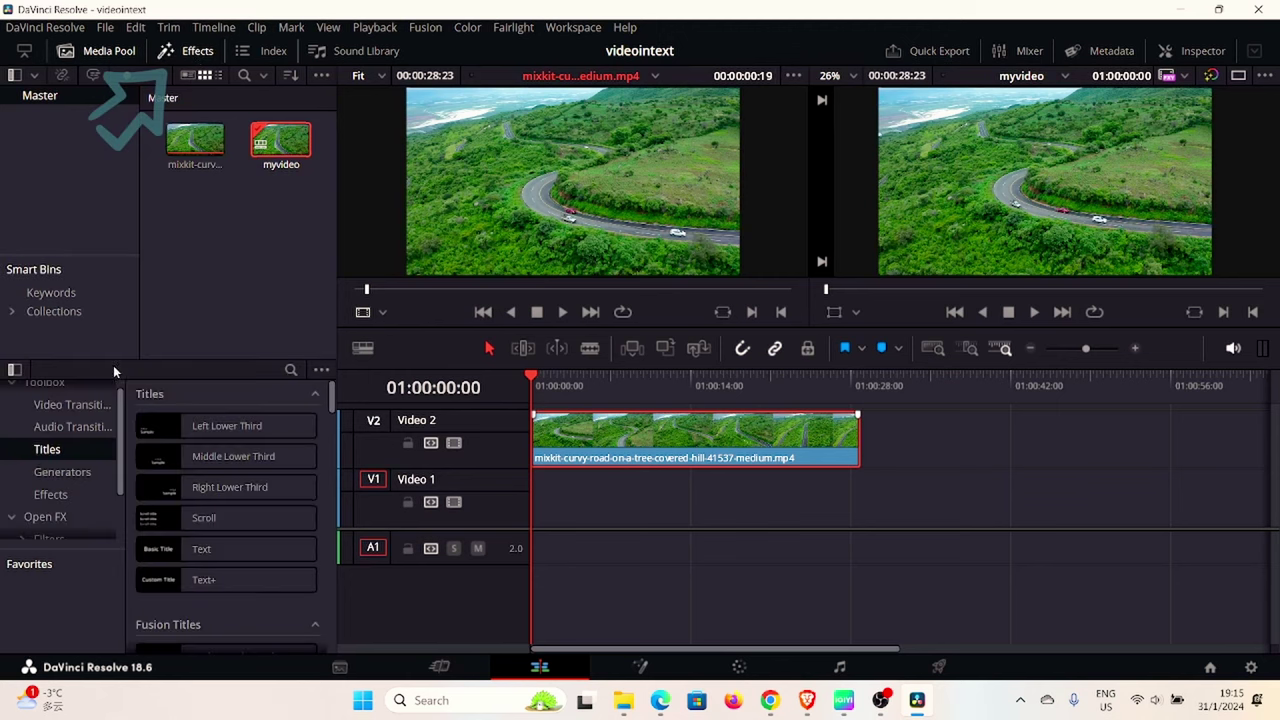
pyautogui.scroll(-1, 158, 540)
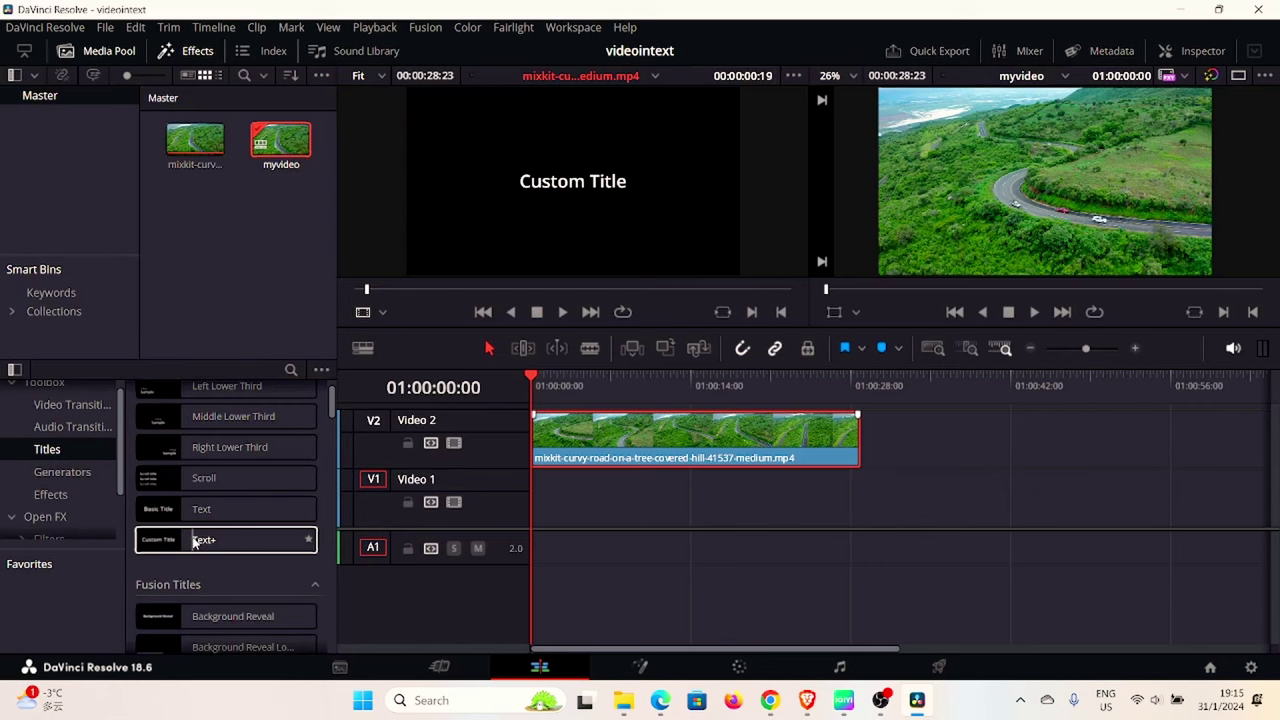
pyautogui.moveTo(195, 541); pyautogui.dragTo(535, 520)
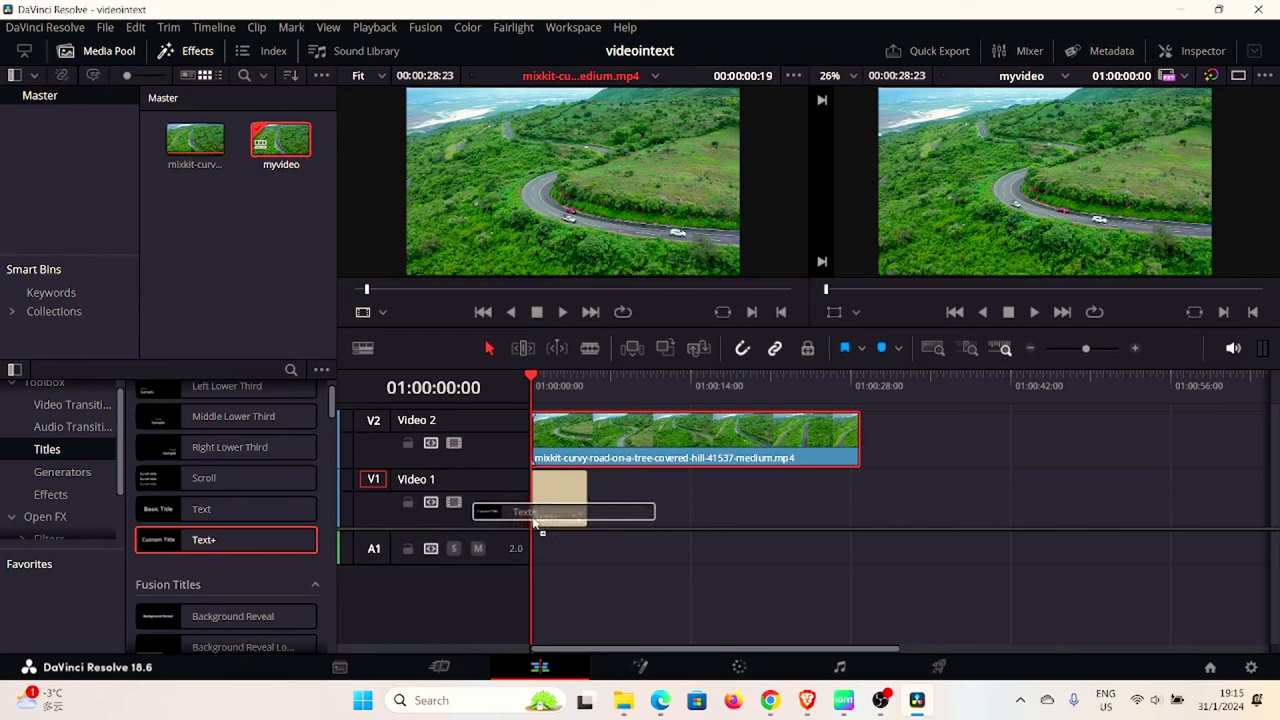
pyautogui.moveTo(535, 520); pyautogui.dragTo(537, 519)
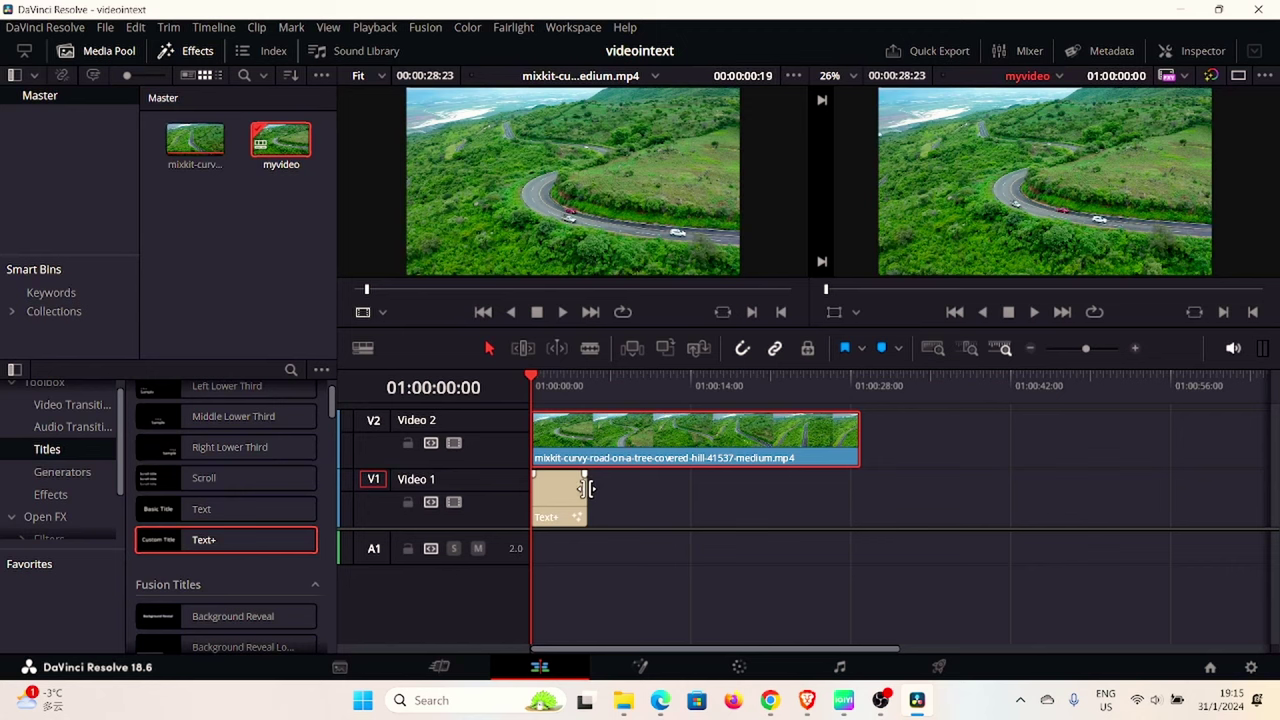
pyautogui.moveTo(587, 488); pyautogui.dragTo(857, 497)
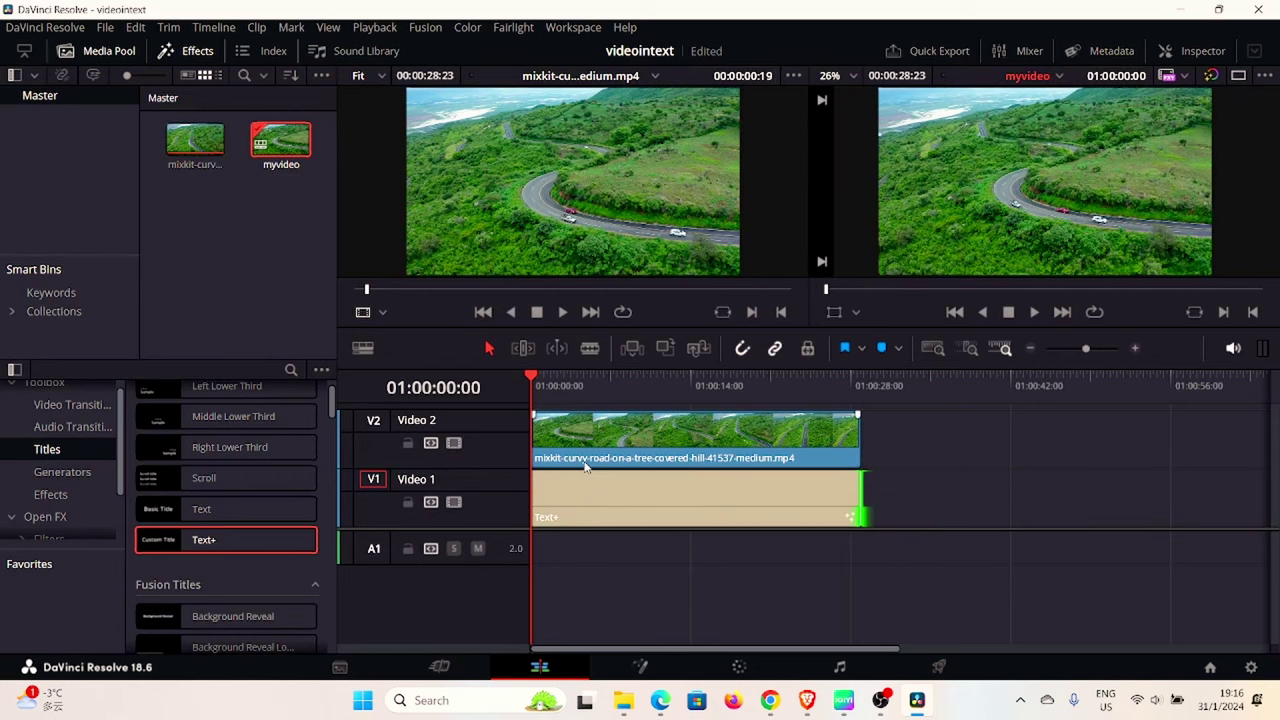
pyautogui.hotkey('ctrl', 's')
# Play the first seconds of the stacked clips and disable the Video 2 track
pyautogui.press('space')
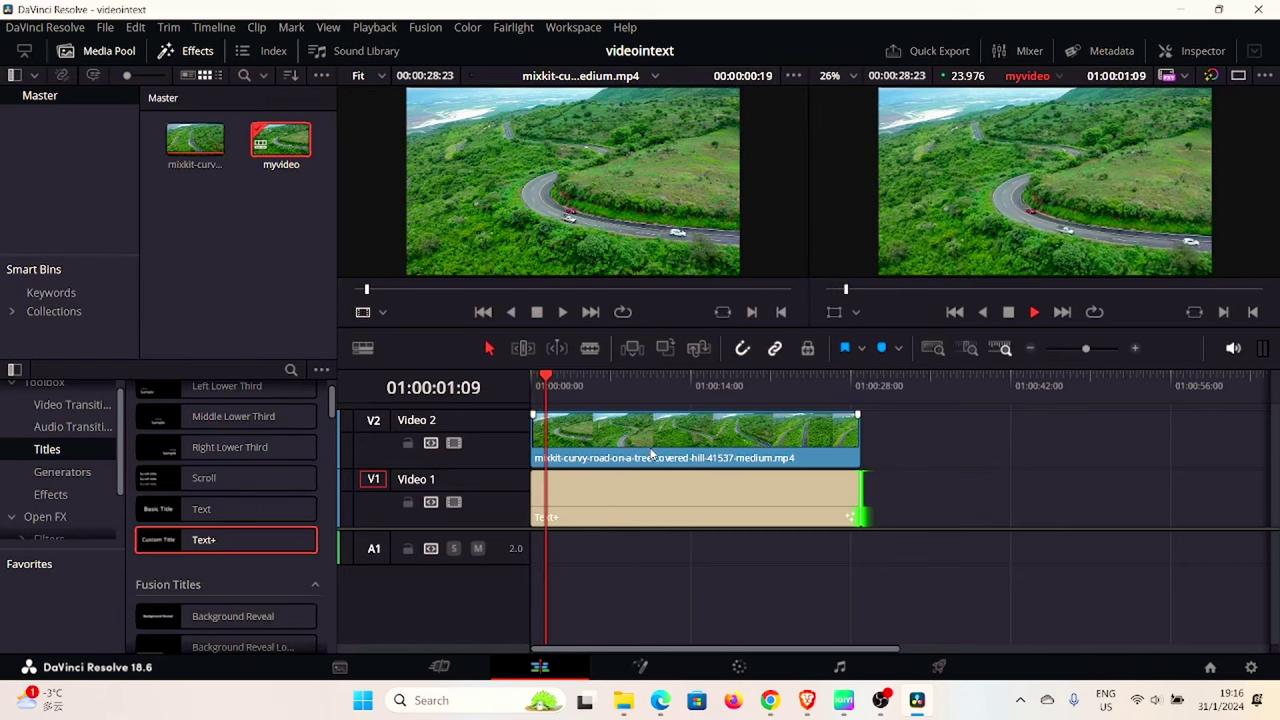
pyautogui.press('space')
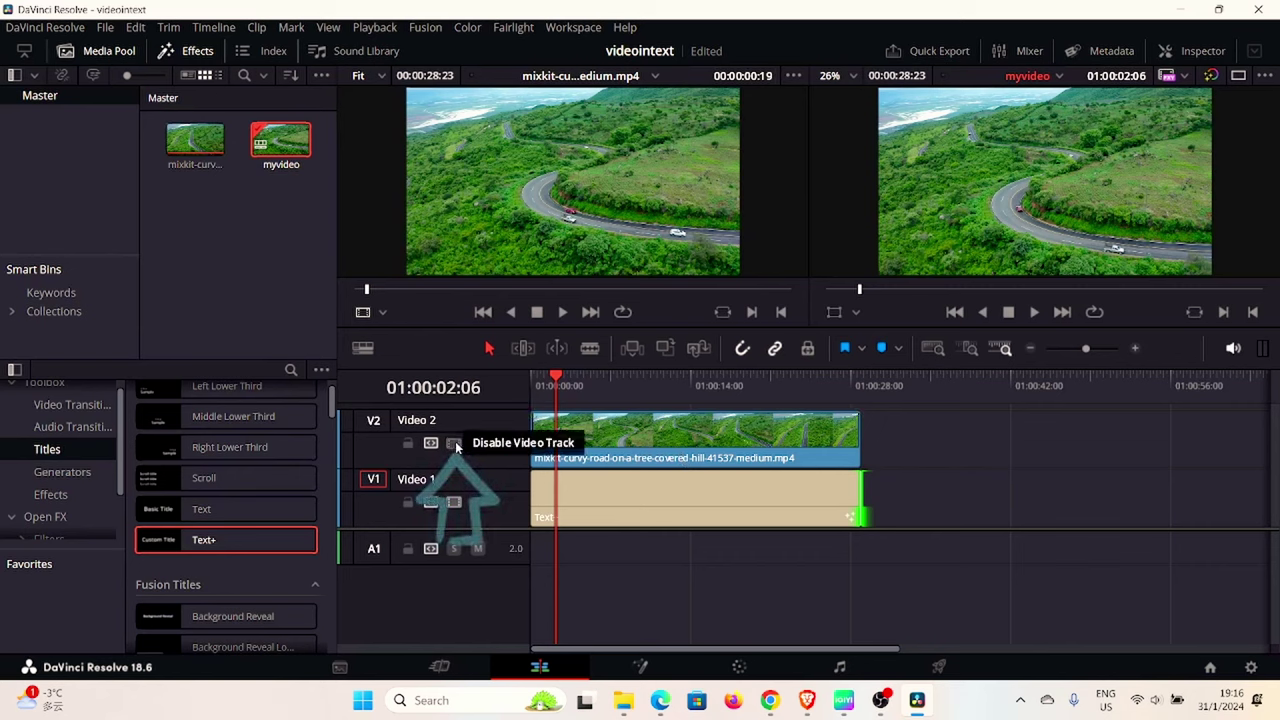
pyautogui.click(454, 443)
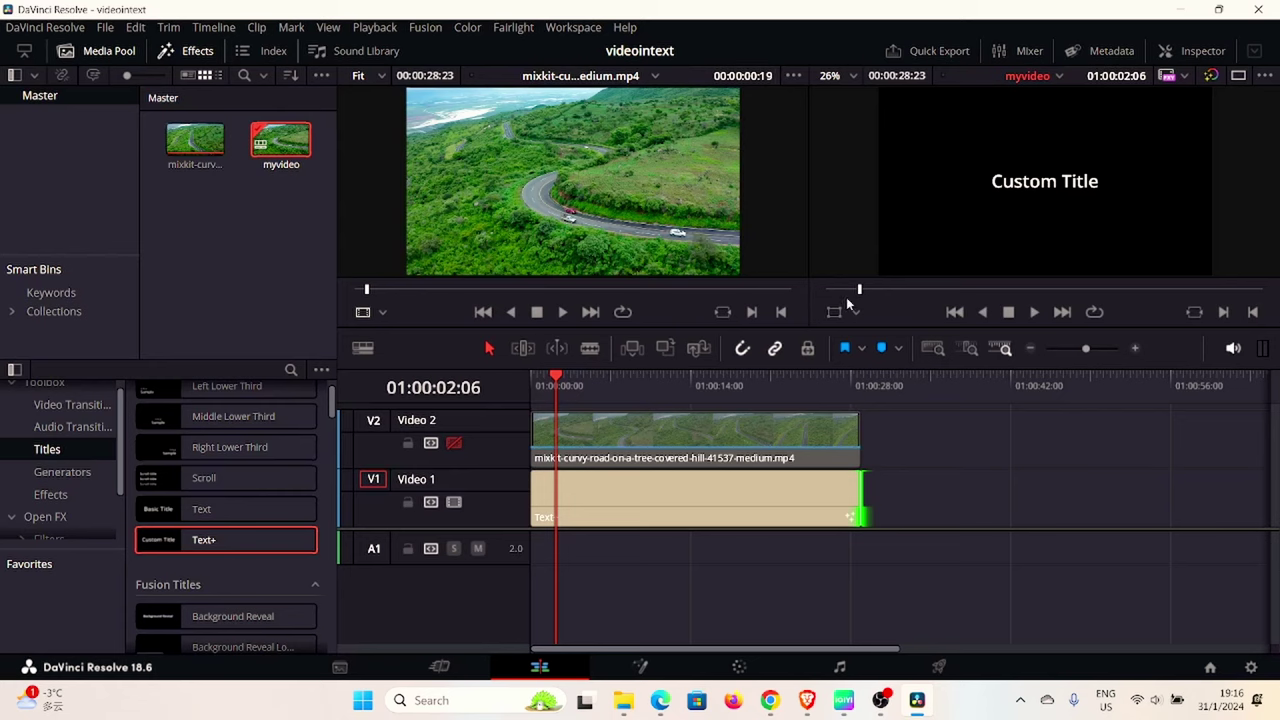
# Replace the Text+ title's wording with "TEXT" and save the project
pyautogui.click(621, 495)
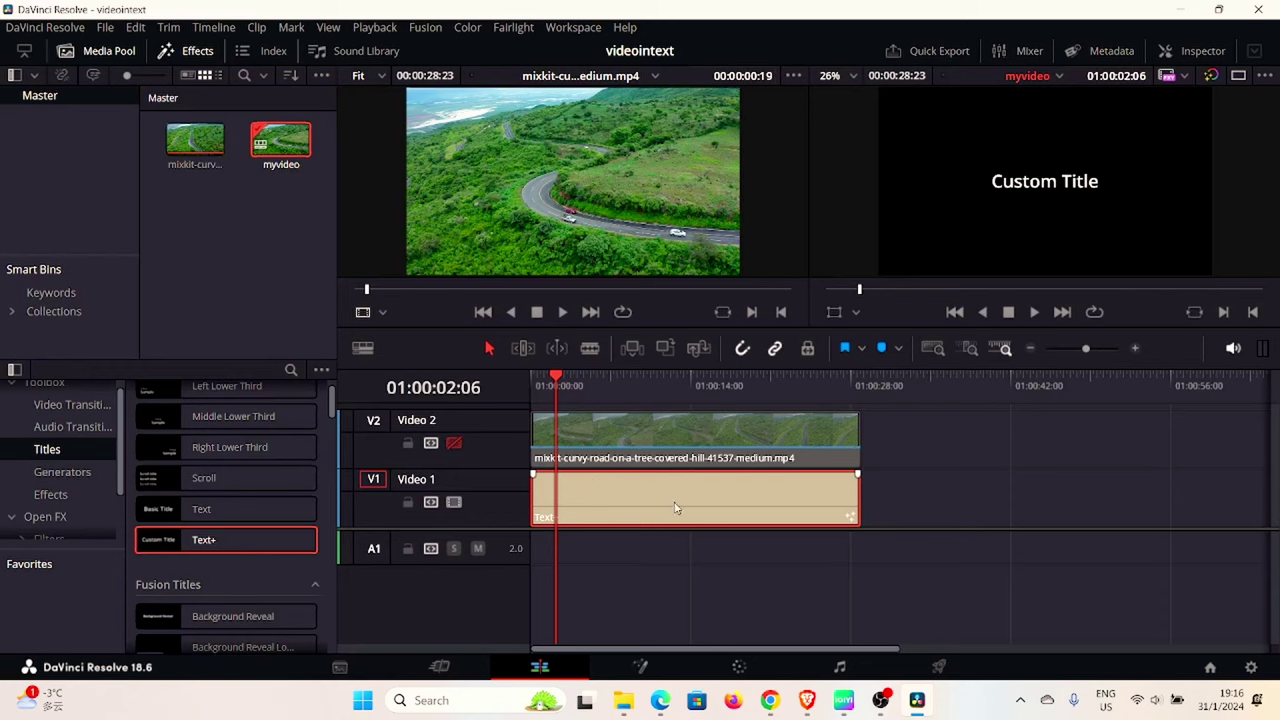
pyautogui.click(1201, 52)
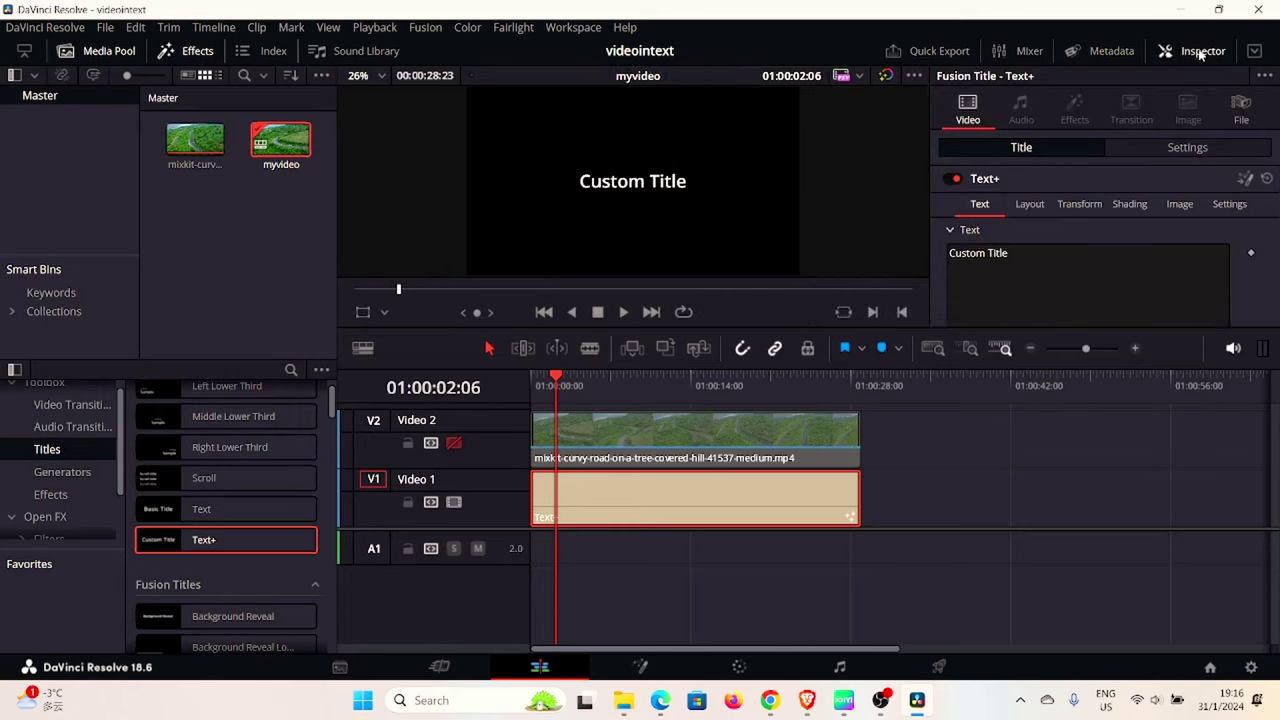
pyautogui.click(999, 256)
pyautogui.moveTo(1008, 254); pyautogui.dragTo(948, 253)
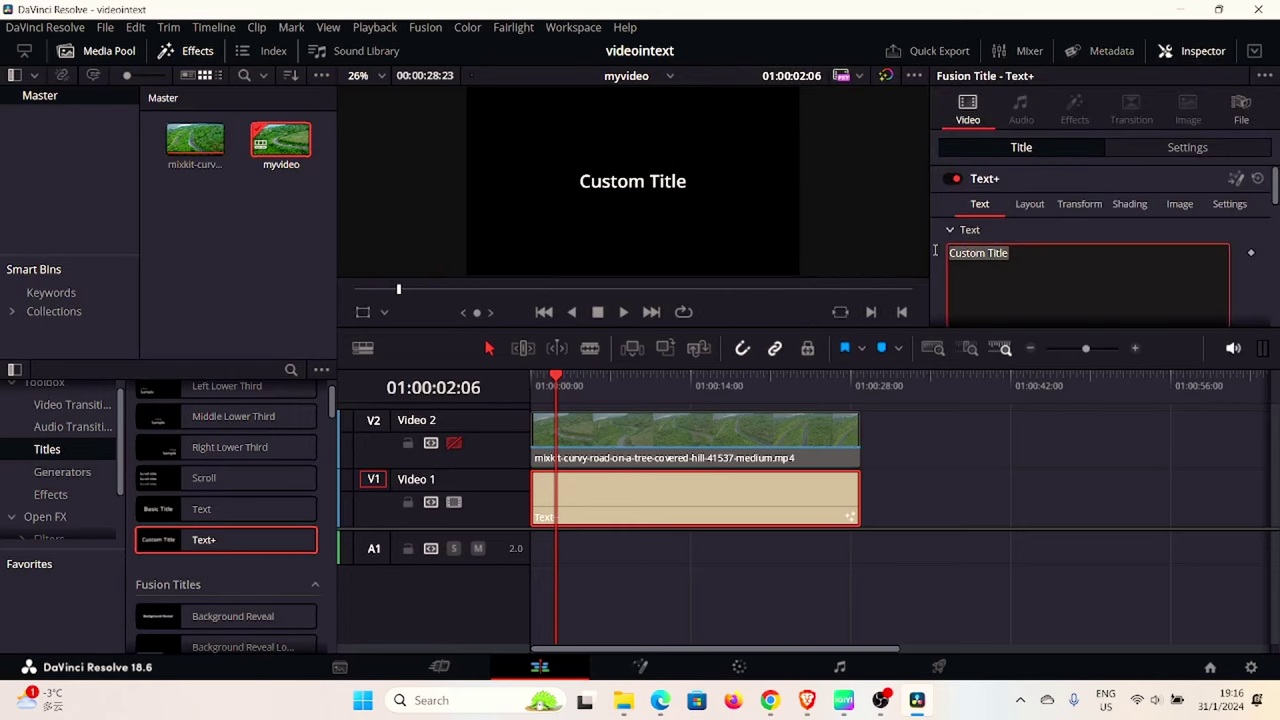
pyautogui.write('TEXT')
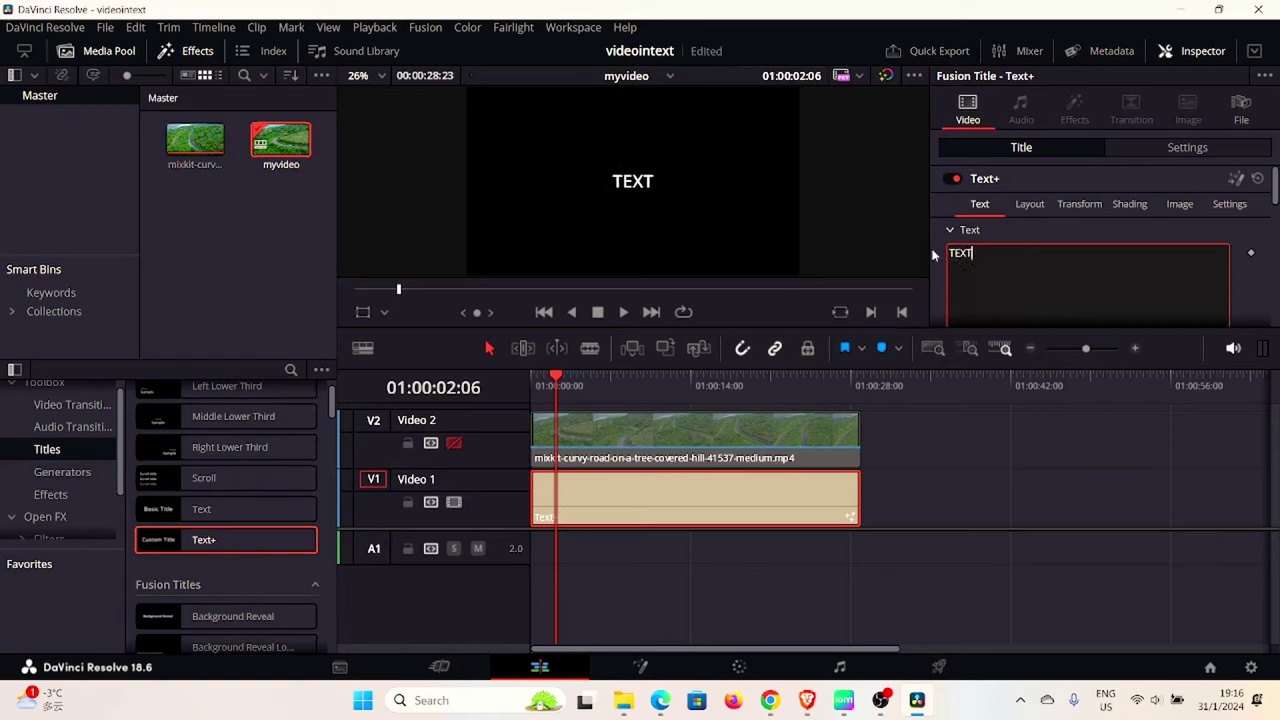
pyautogui.hotkey('ctrl', 's')
# Set the title's font to Stencil
pyautogui.scroll(-2, 1080, 289)
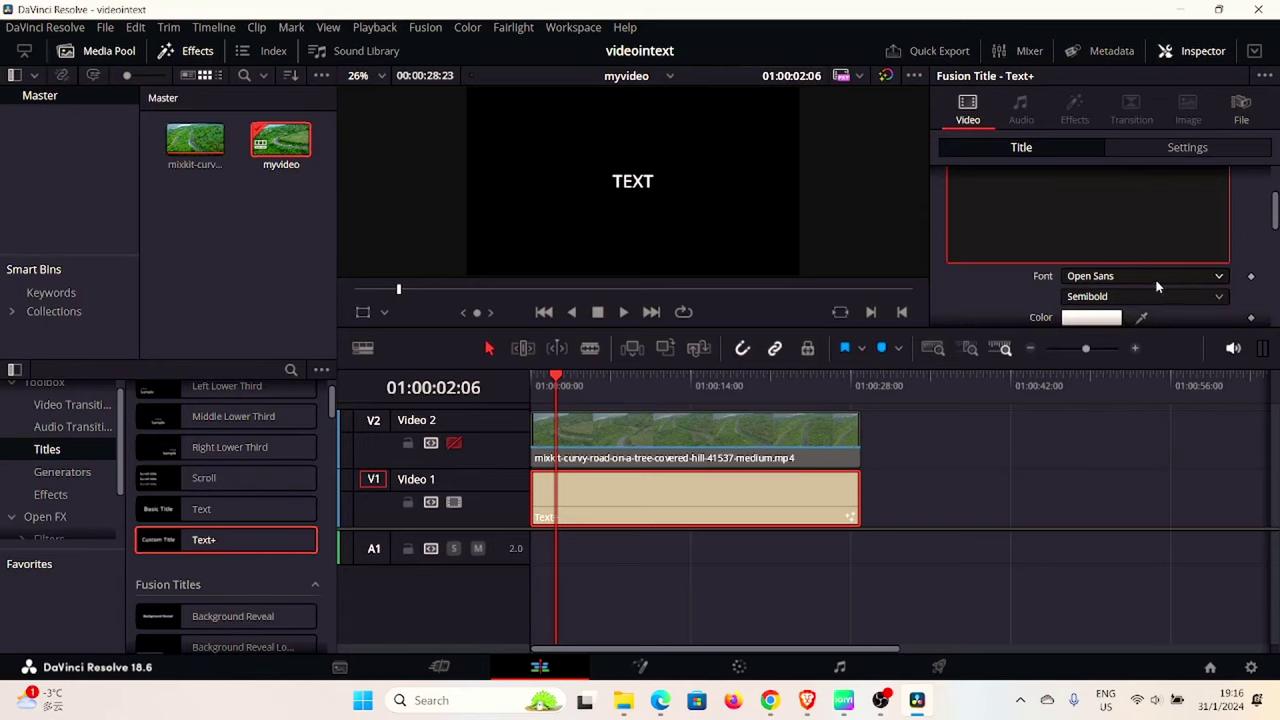
pyautogui.click(1220, 278)
pyautogui.scroll(-10, 1114, 638)
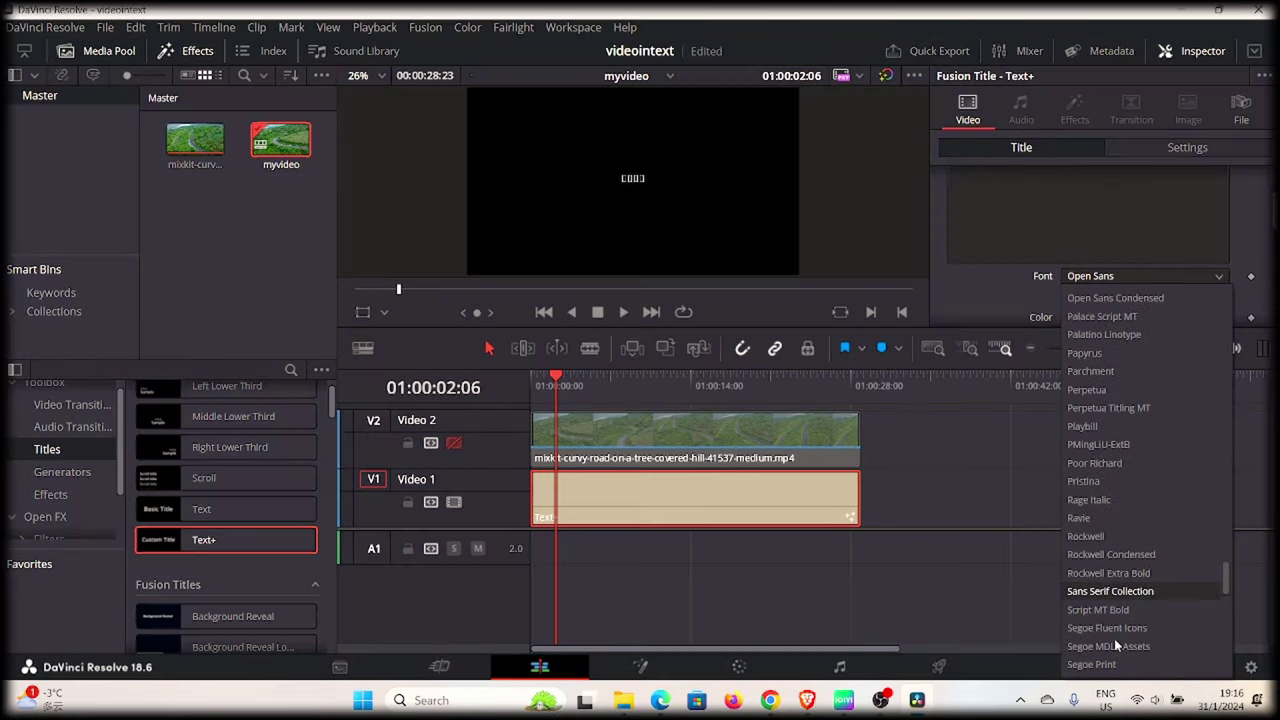
pyautogui.scroll(-3, 1115, 632)
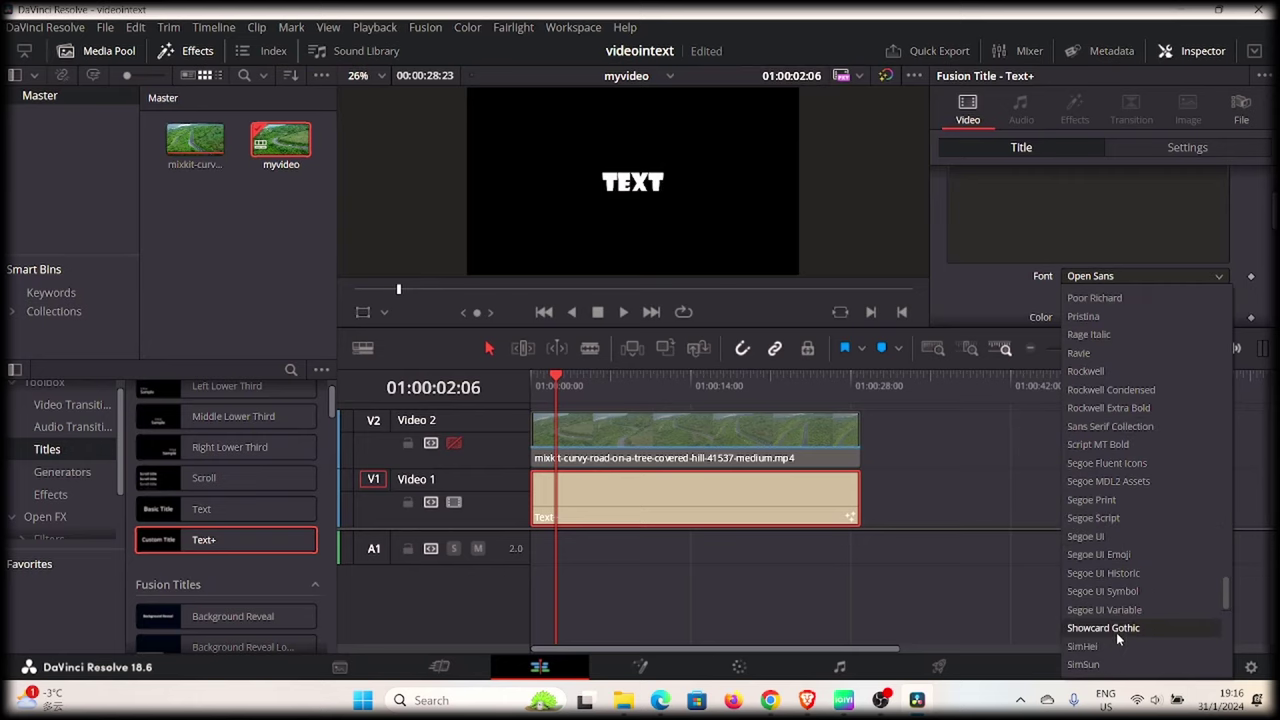
pyautogui.scroll(-3, 1115, 630)
pyautogui.click(1115, 630)
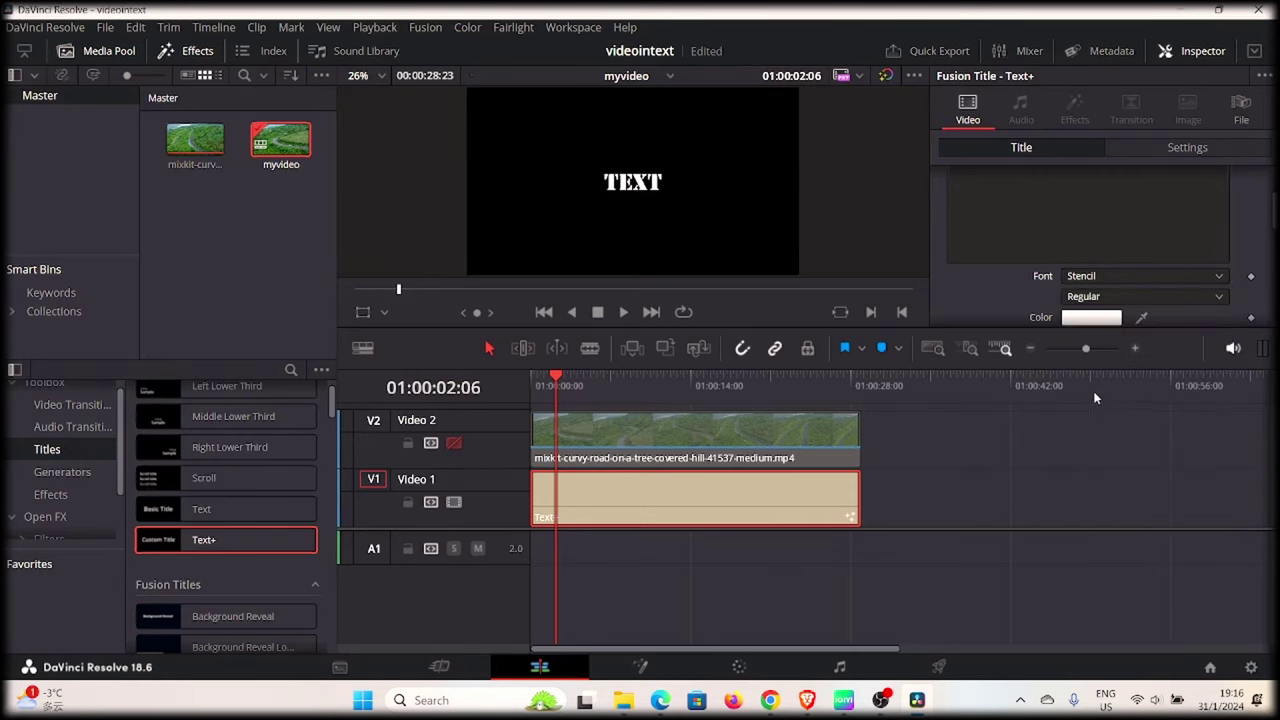
# Increase the title's size to 0.5 so the word nearly fills the frame width
pyautogui.scroll(-1, 983, 284)
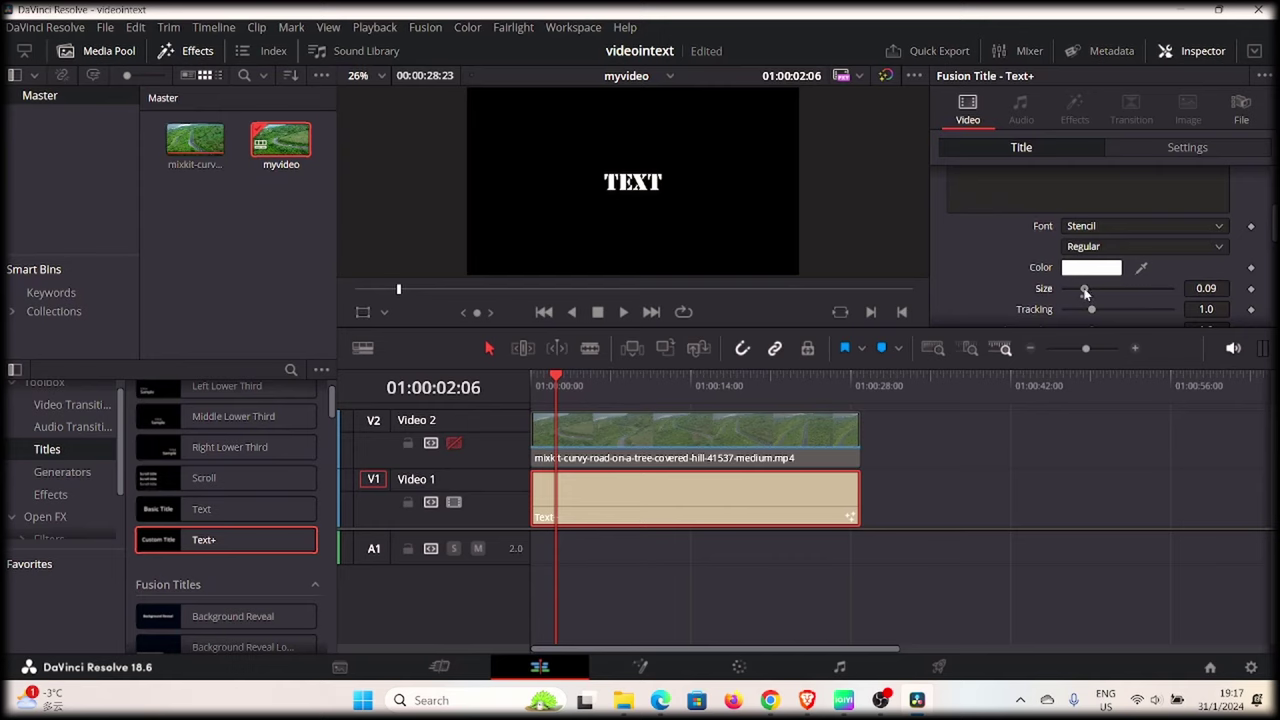
pyautogui.moveTo(1084, 290); pyautogui.dragTo(1171, 289)
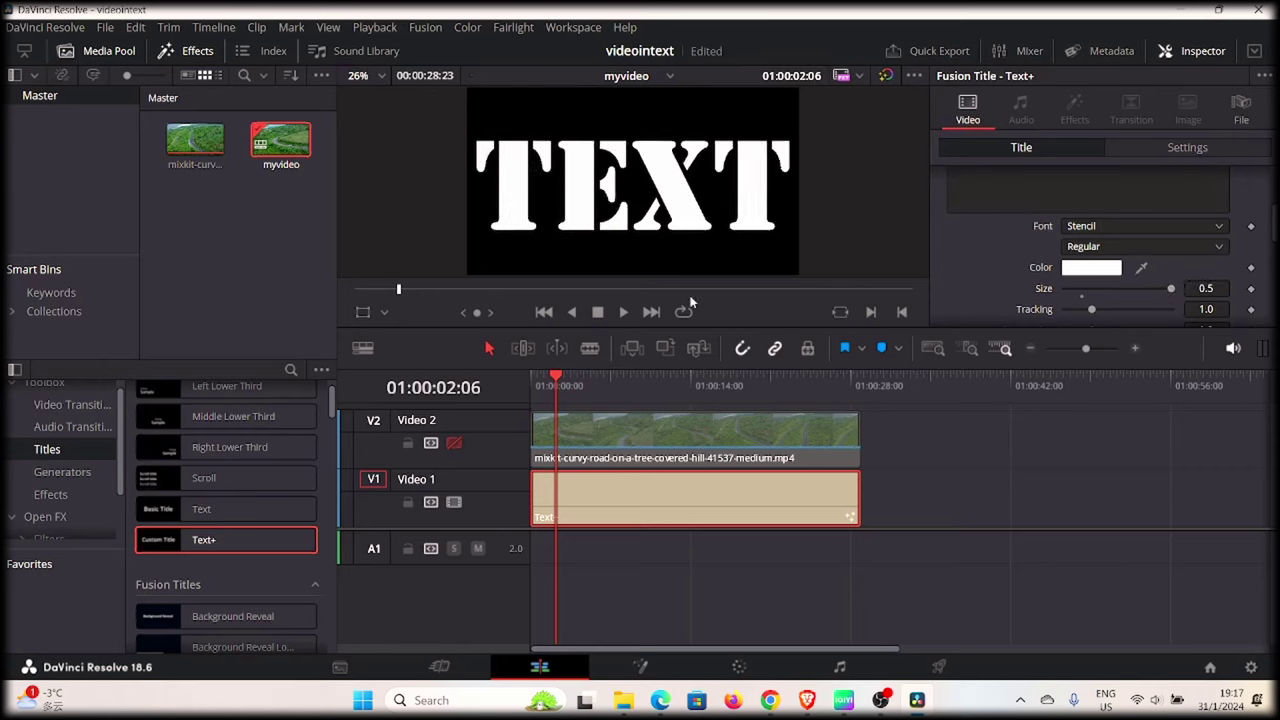
pyautogui.scroll(5, 969, 270)
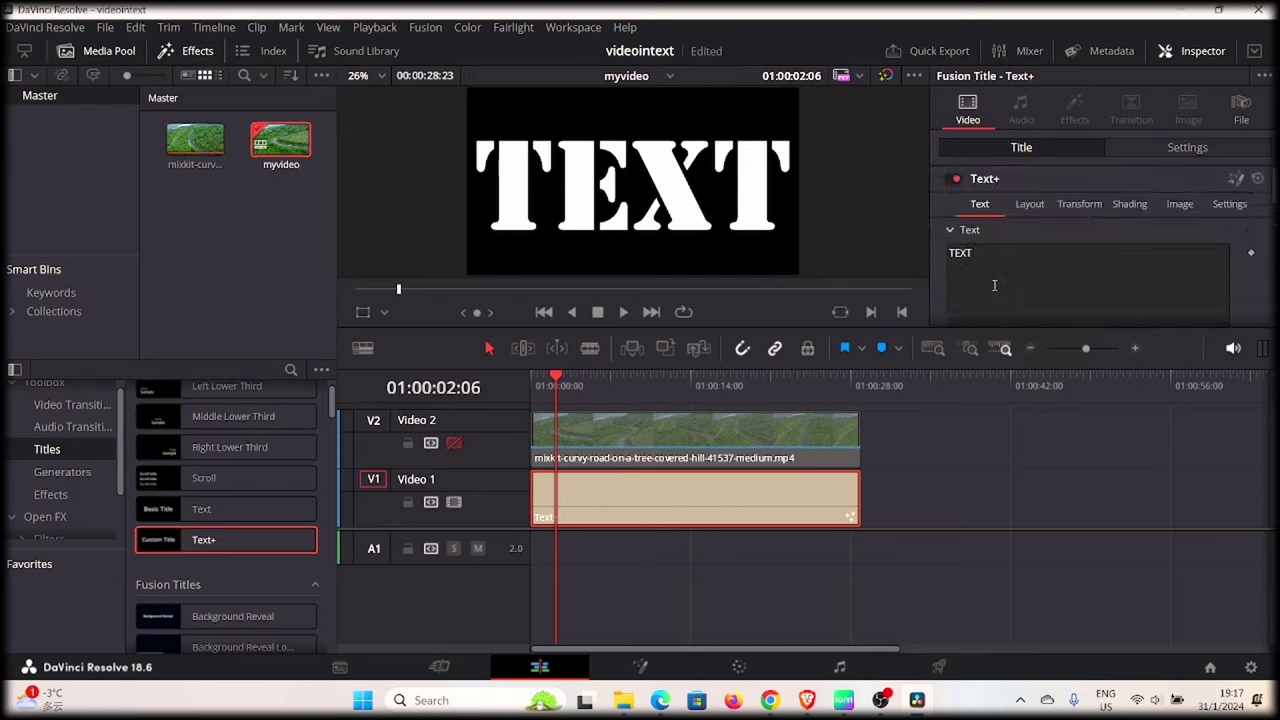
# Re-enable the Video 2 track and set the road clip's composite mode to Darken
pyautogui.click(588, 428)
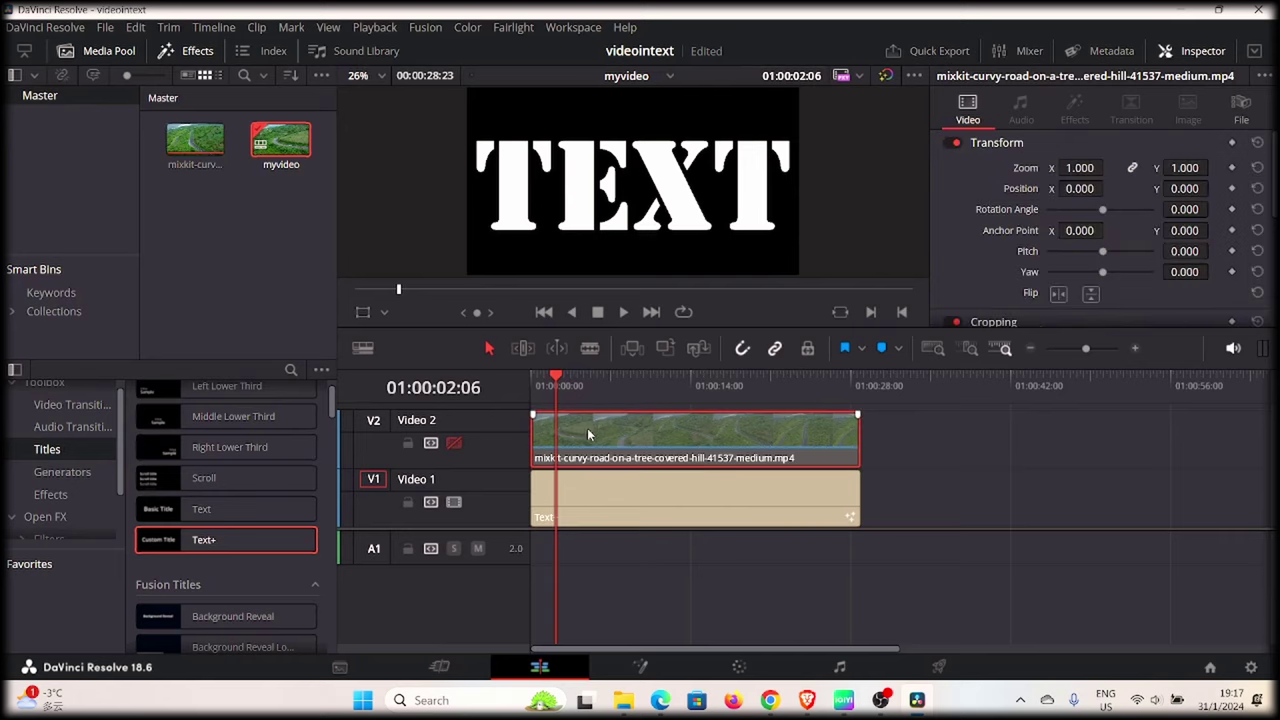
pyautogui.click(453, 444)
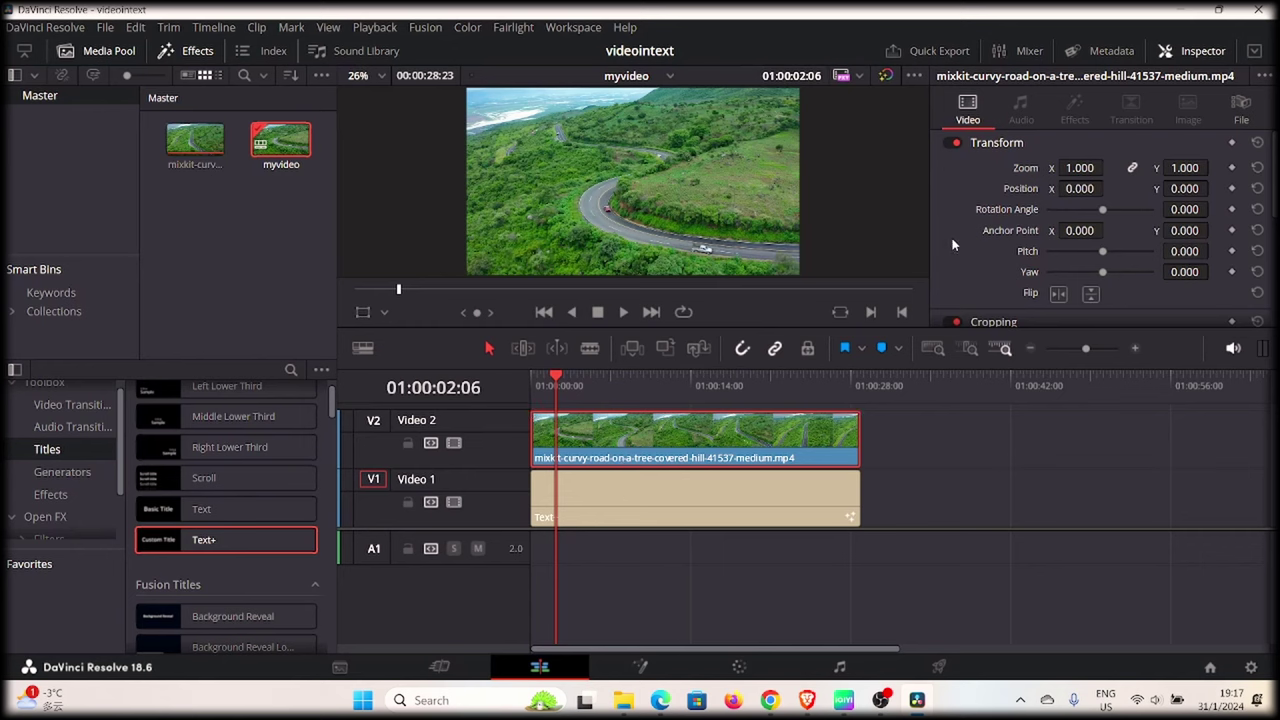
pyautogui.scroll(-2, 960, 240)
pyautogui.scroll(2, 966, 247)
pyautogui.scroll(-2, 954, 264)
pyautogui.scroll(-1, 949, 286)
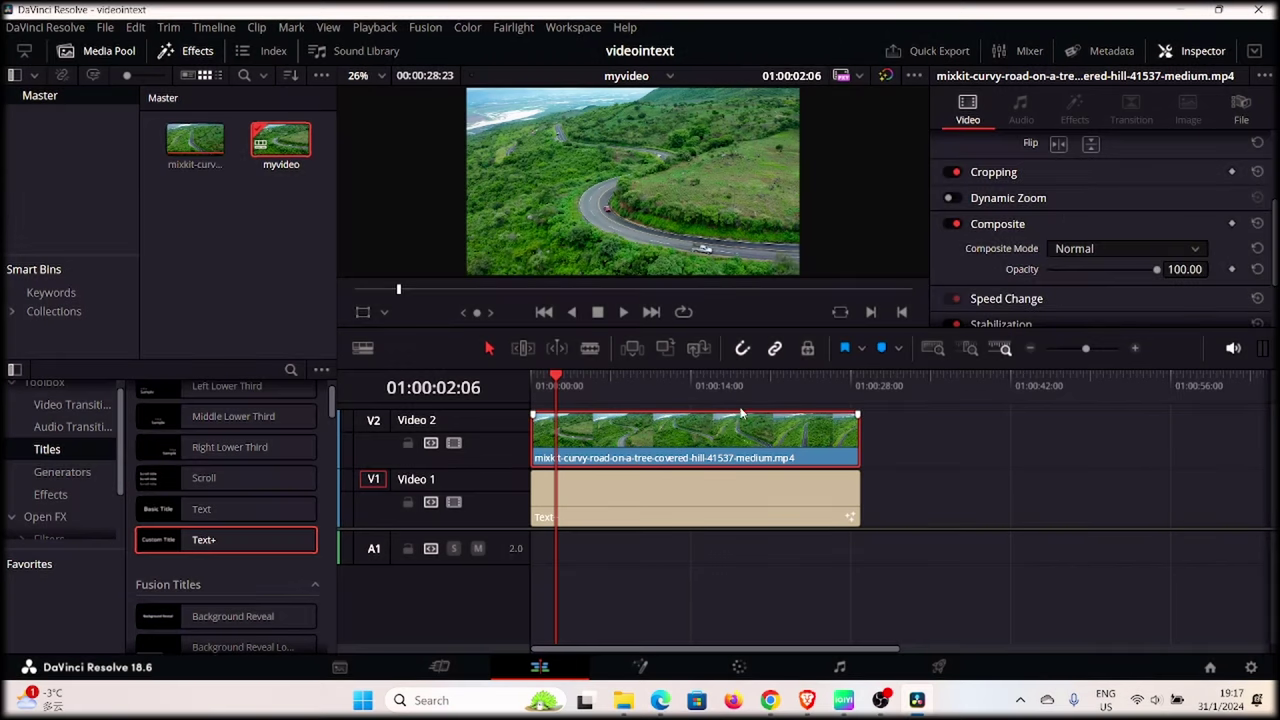
pyautogui.click(951, 225)
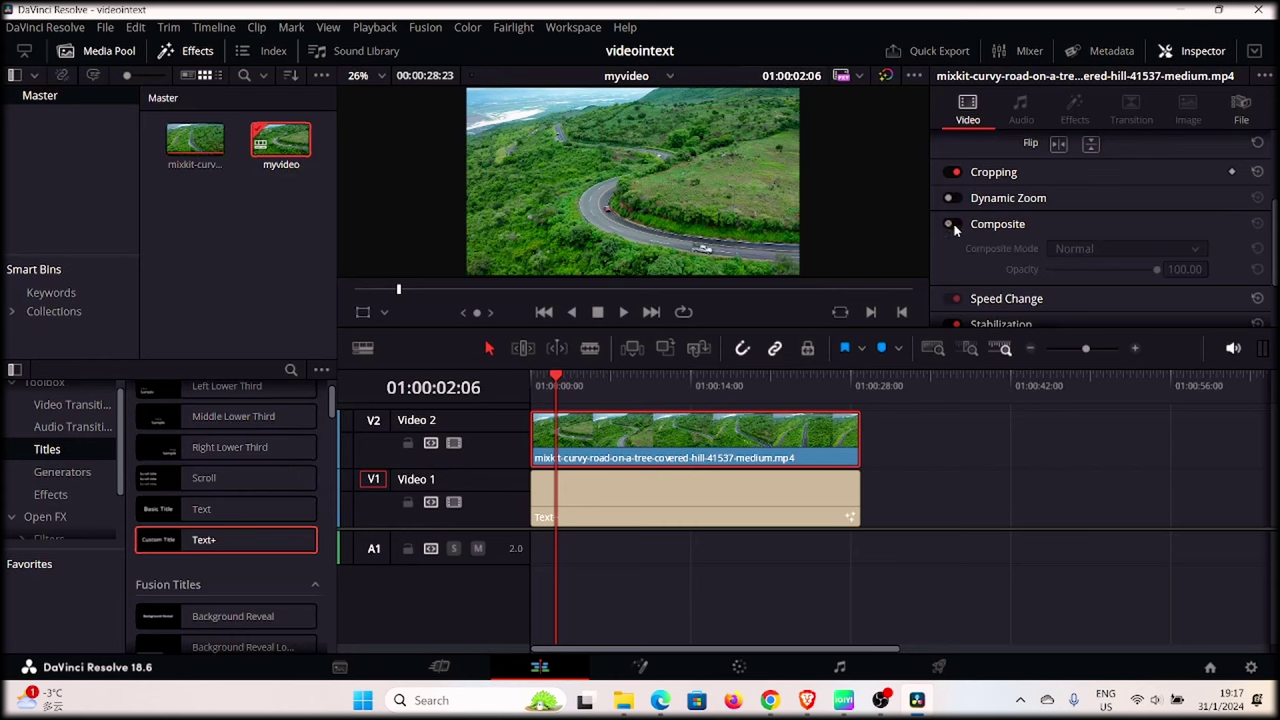
pyautogui.click(960, 229)
pyautogui.click(960, 228)
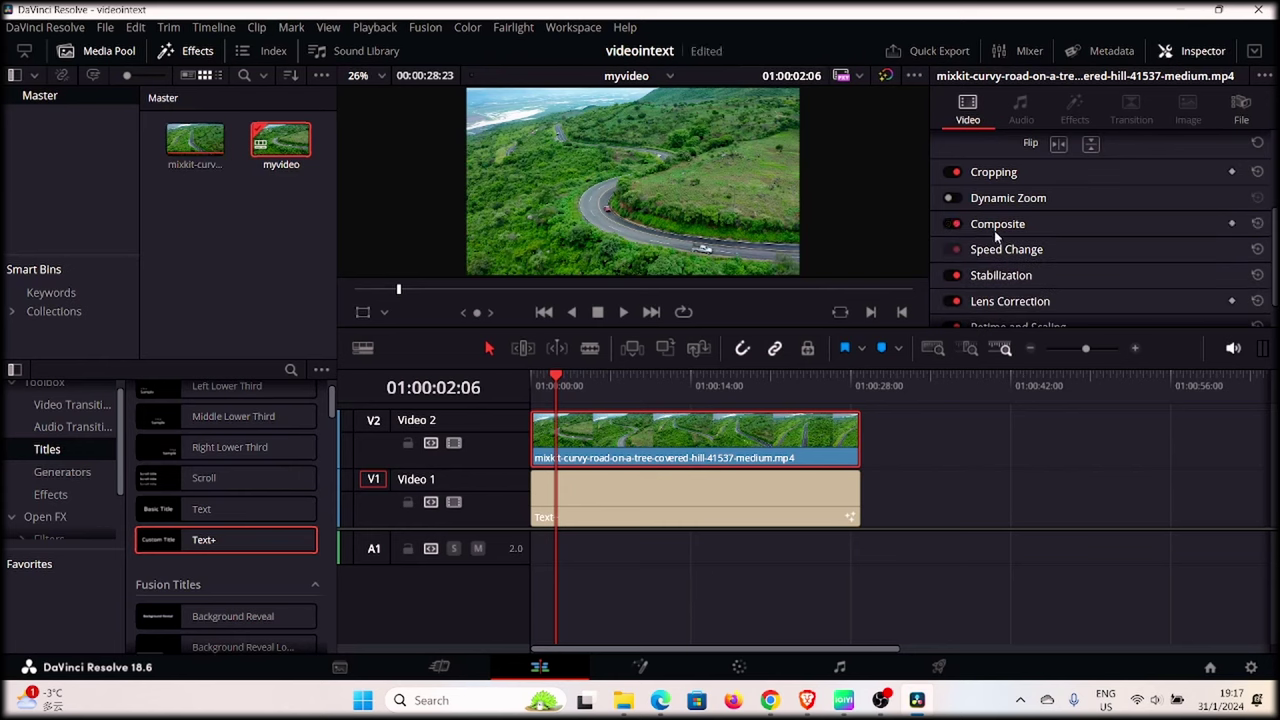
pyautogui.click(1010, 227)
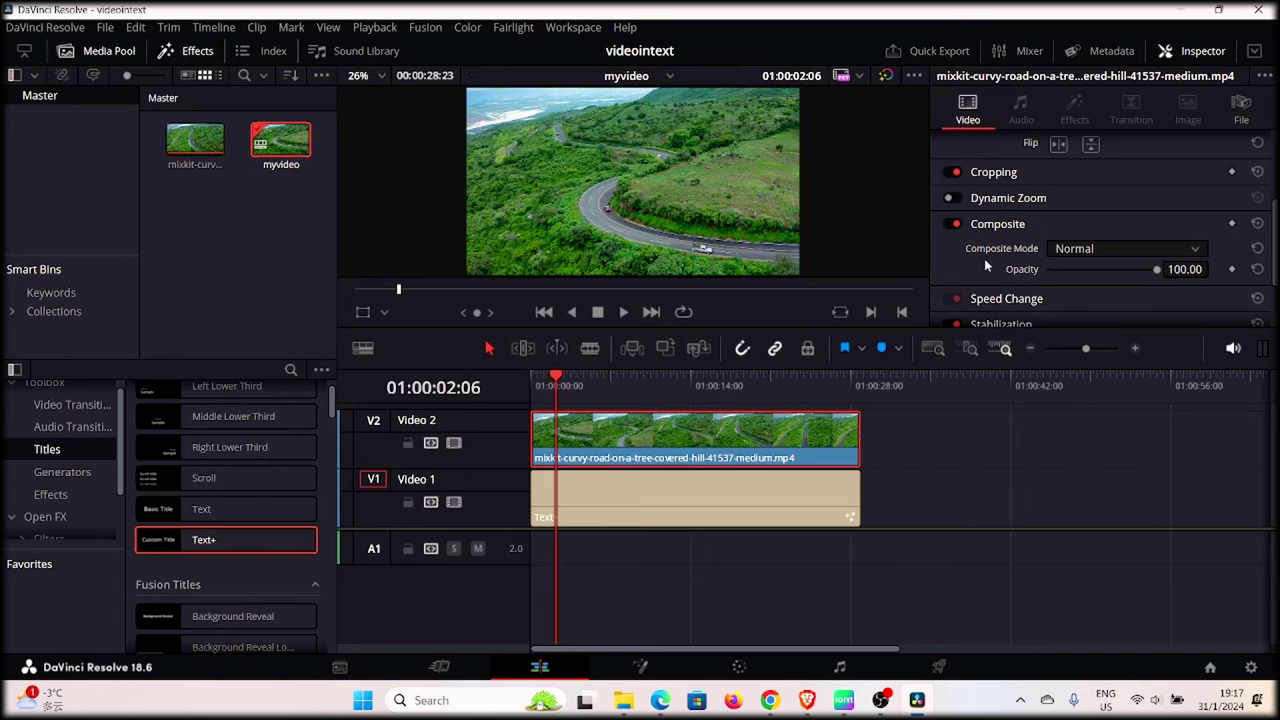
pyautogui.click(1195, 252)
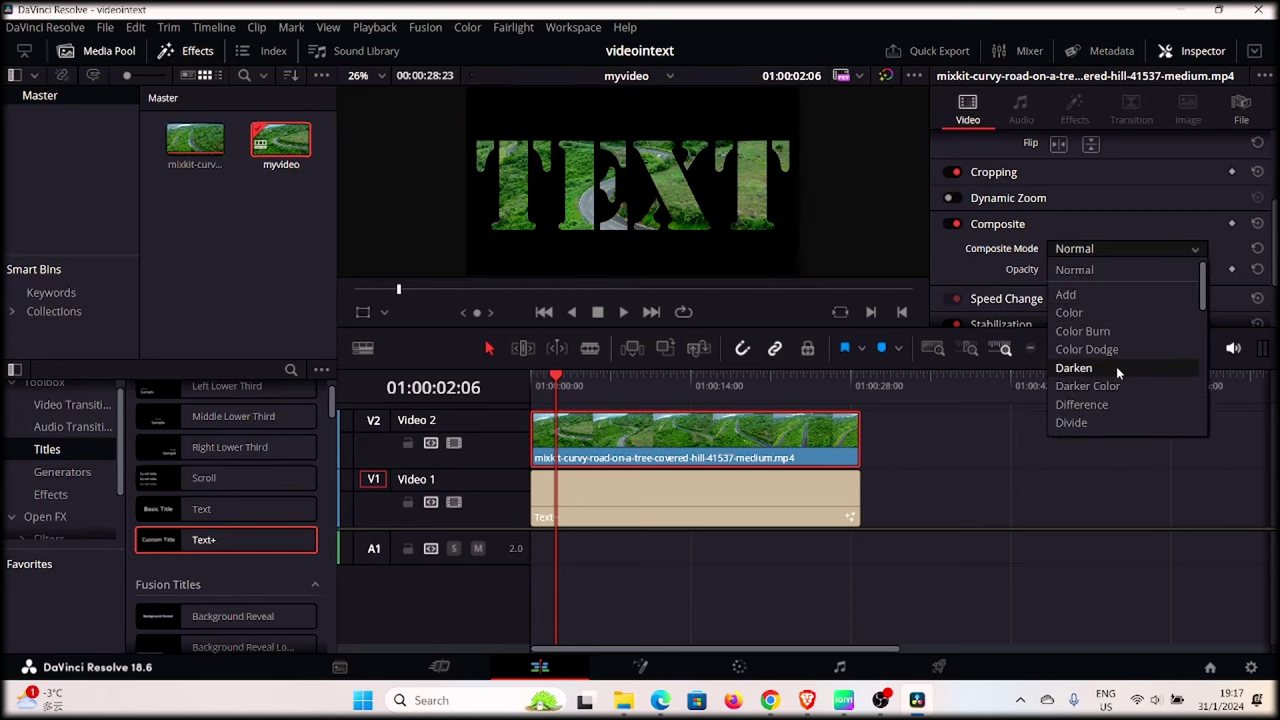
pyautogui.click(1116, 366)
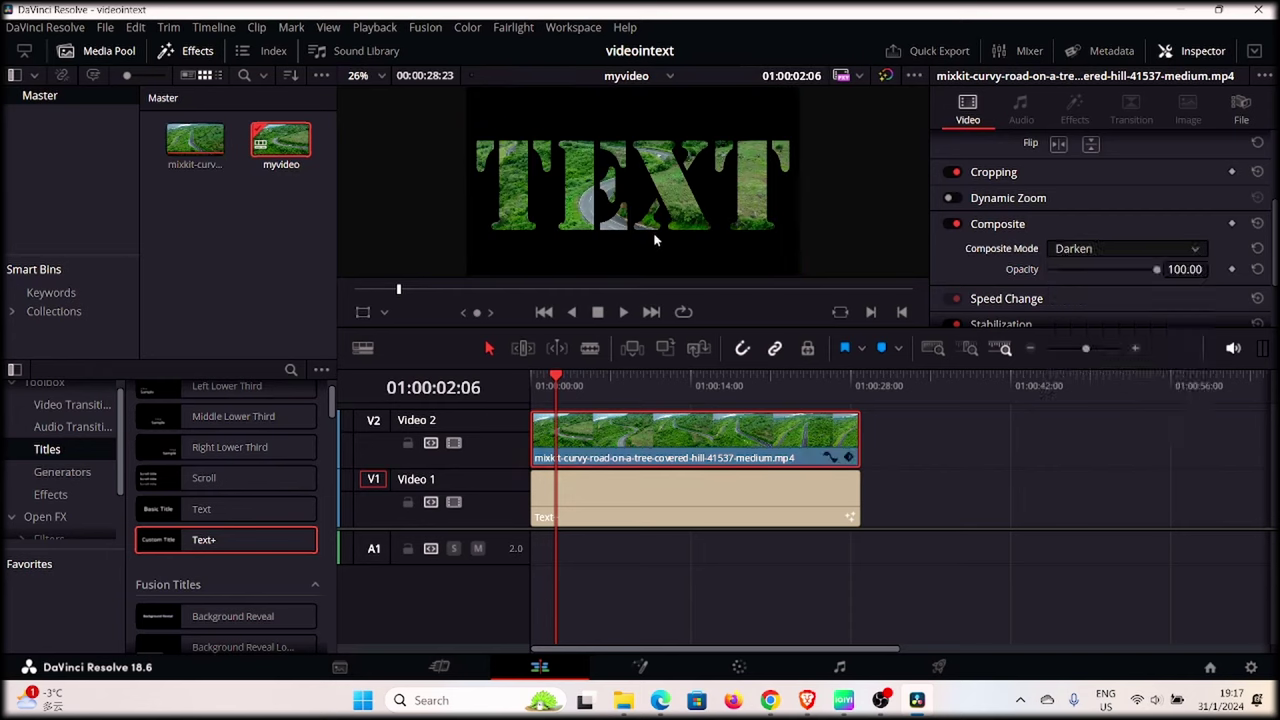